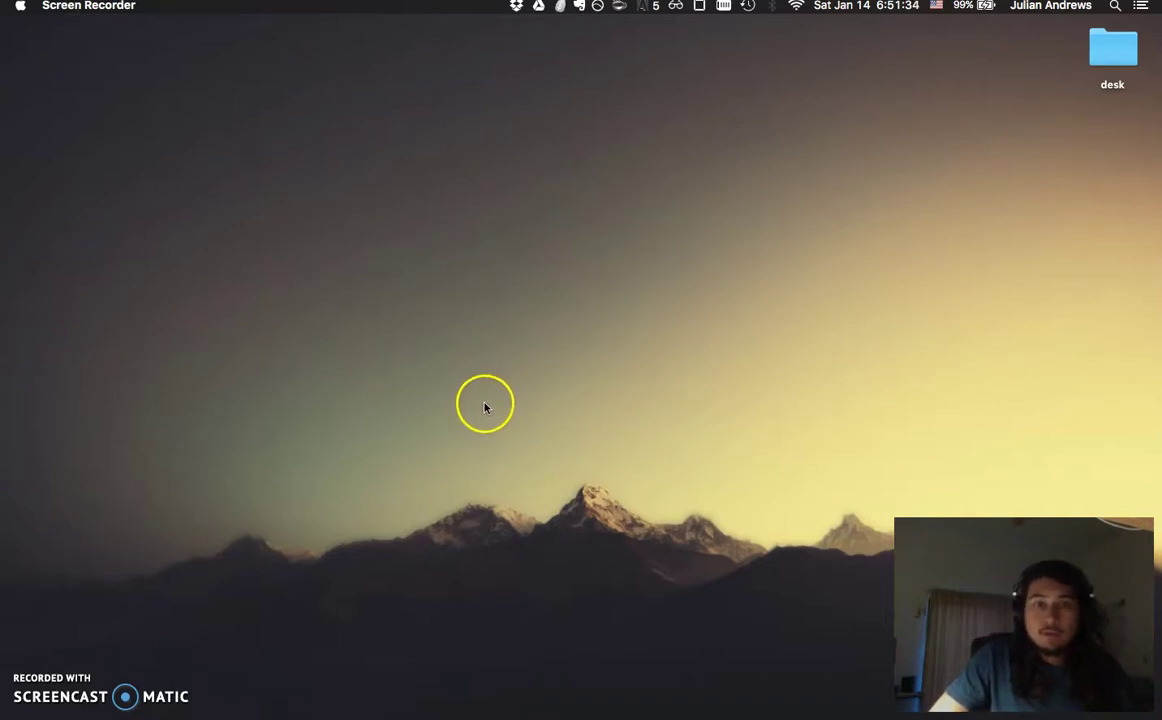
# Open the Applications folder in Finder and select SAOImage DS9.app
pyautogui.click(575, 316)
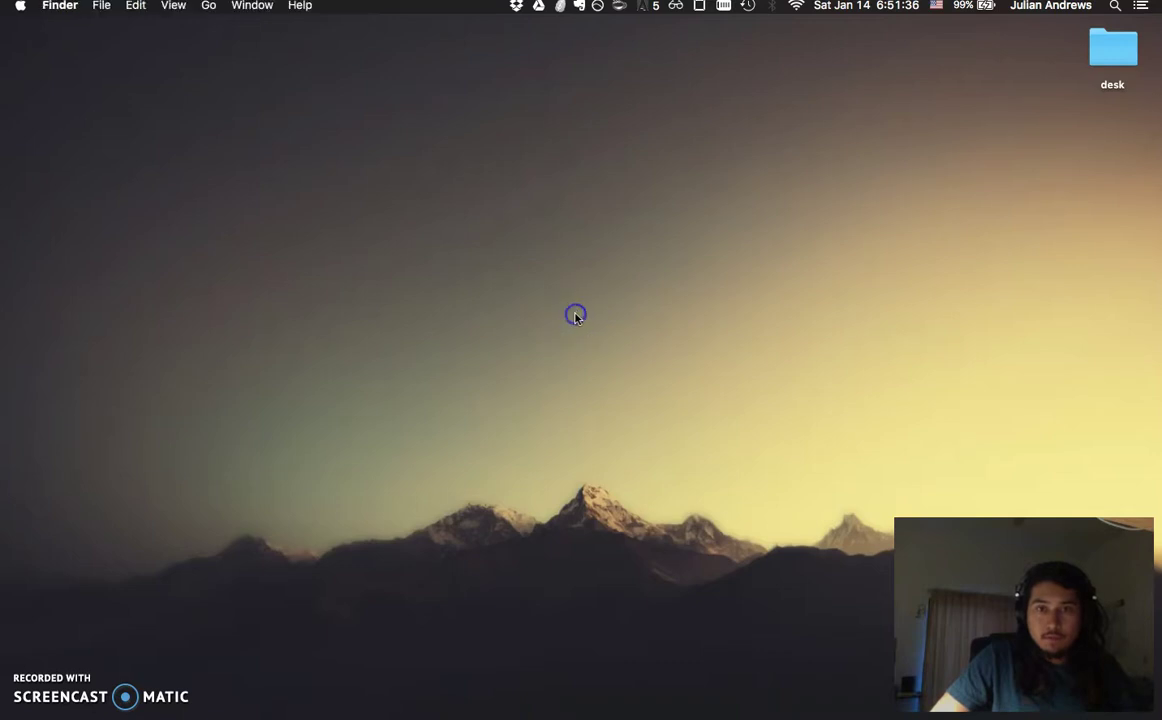
pyautogui.click(449, 374)
pyautogui.click(476, 392)
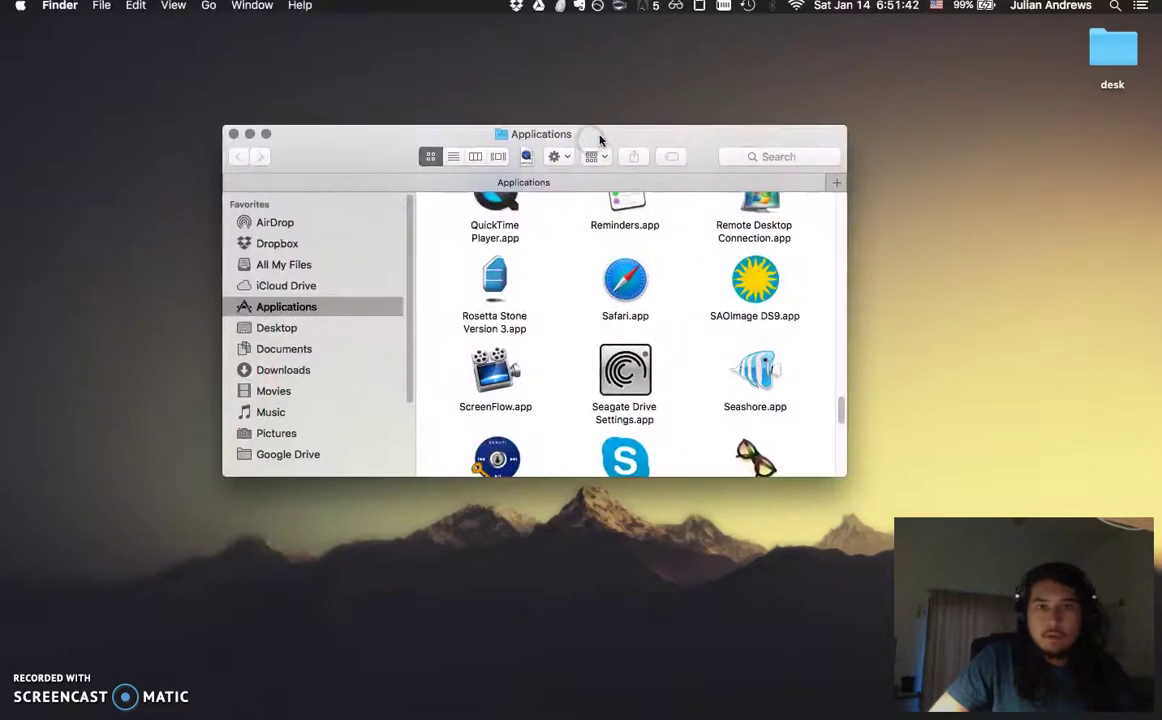
pyautogui.moveTo(601, 140); pyautogui.dragTo(449, 89)
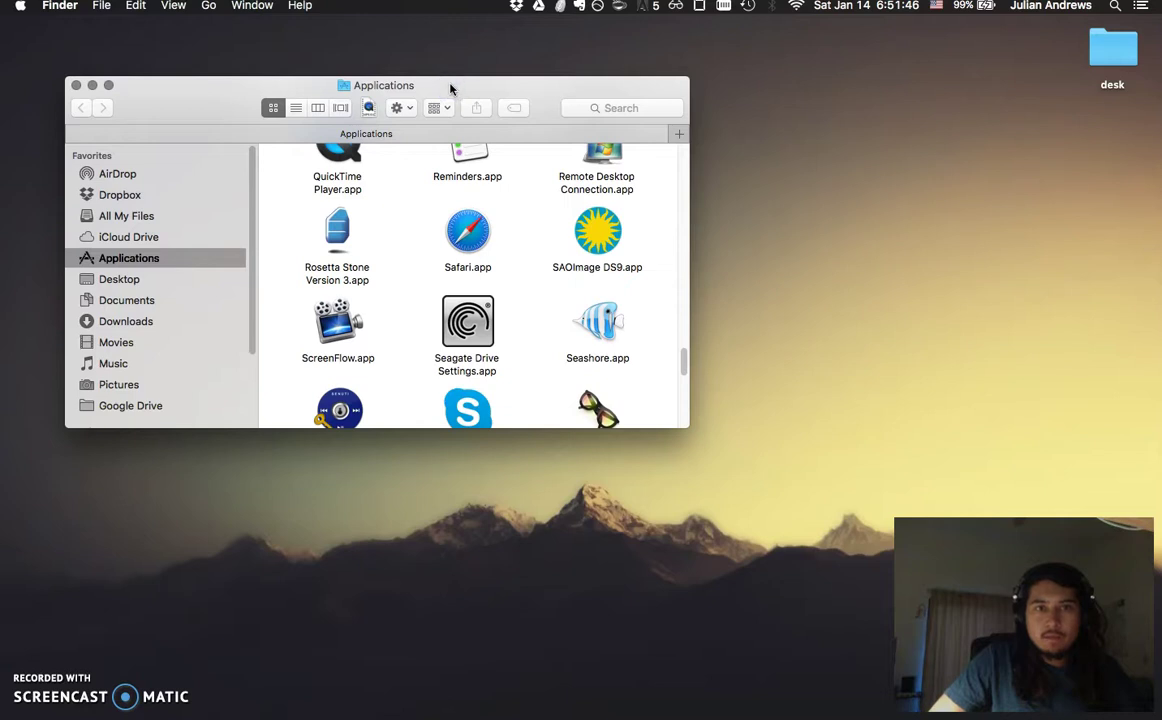
pyautogui.click(605, 226)
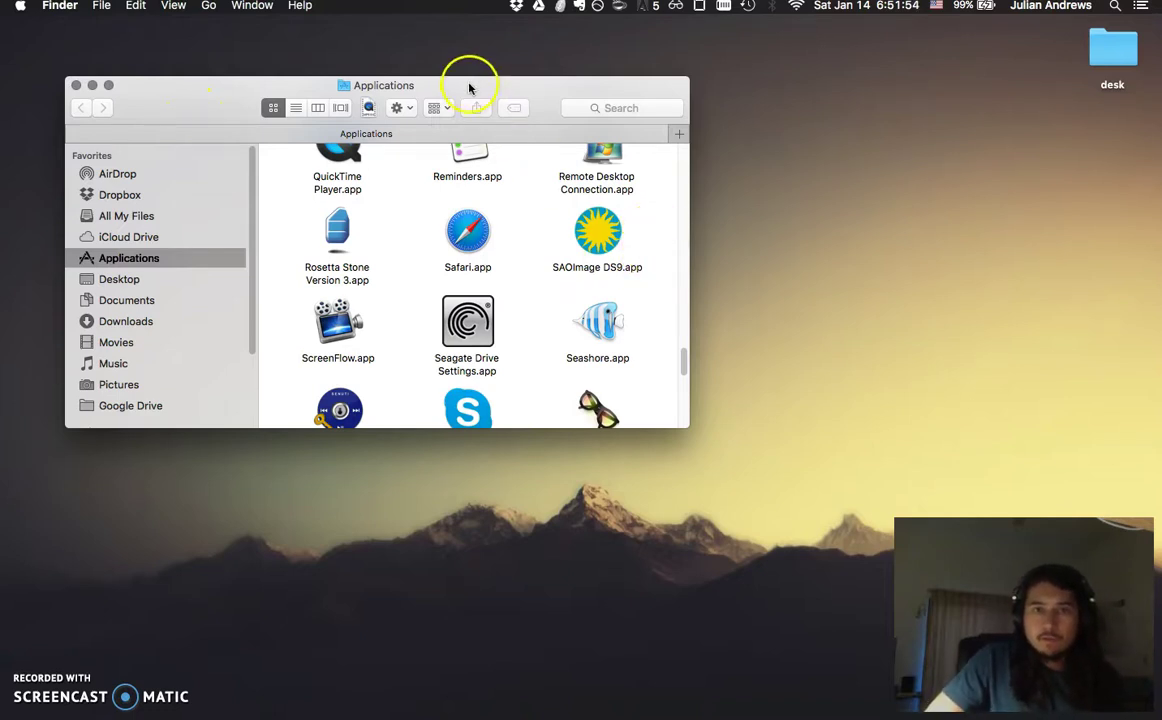
pyautogui.moveTo(483, 84); pyautogui.dragTo(637, 91)
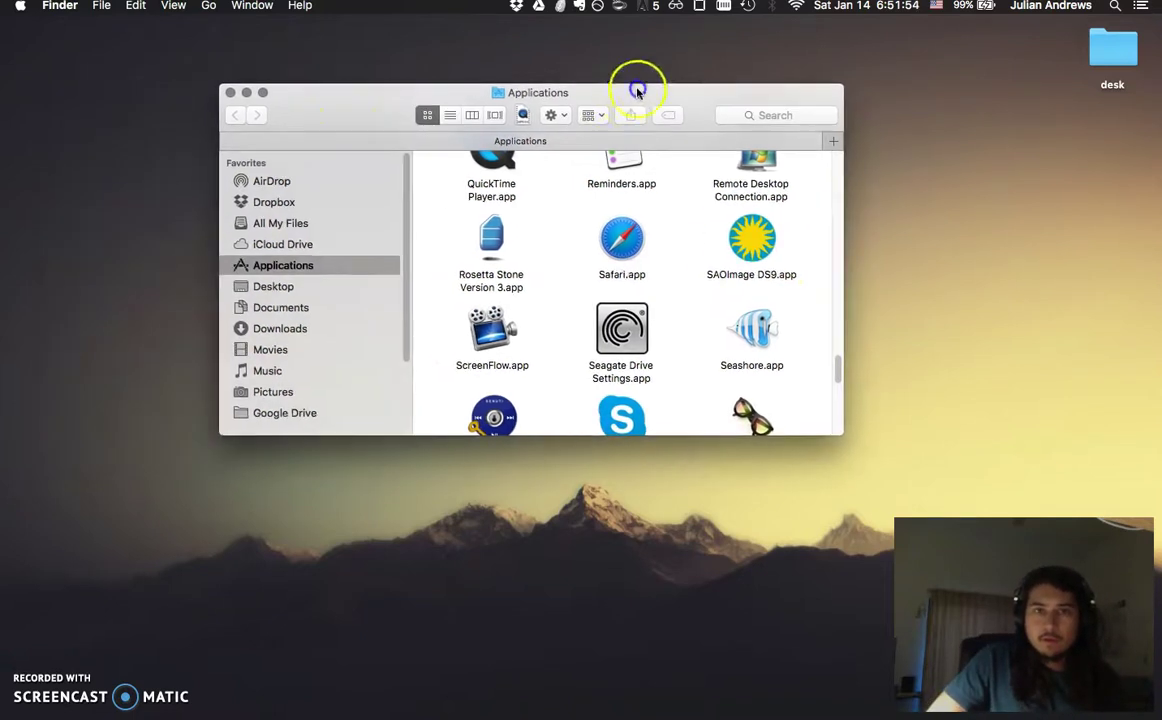
# Launch SAOImage DS9, allow incoming network connections, and close the Applications window
pyautogui.doubleClick(751, 238)
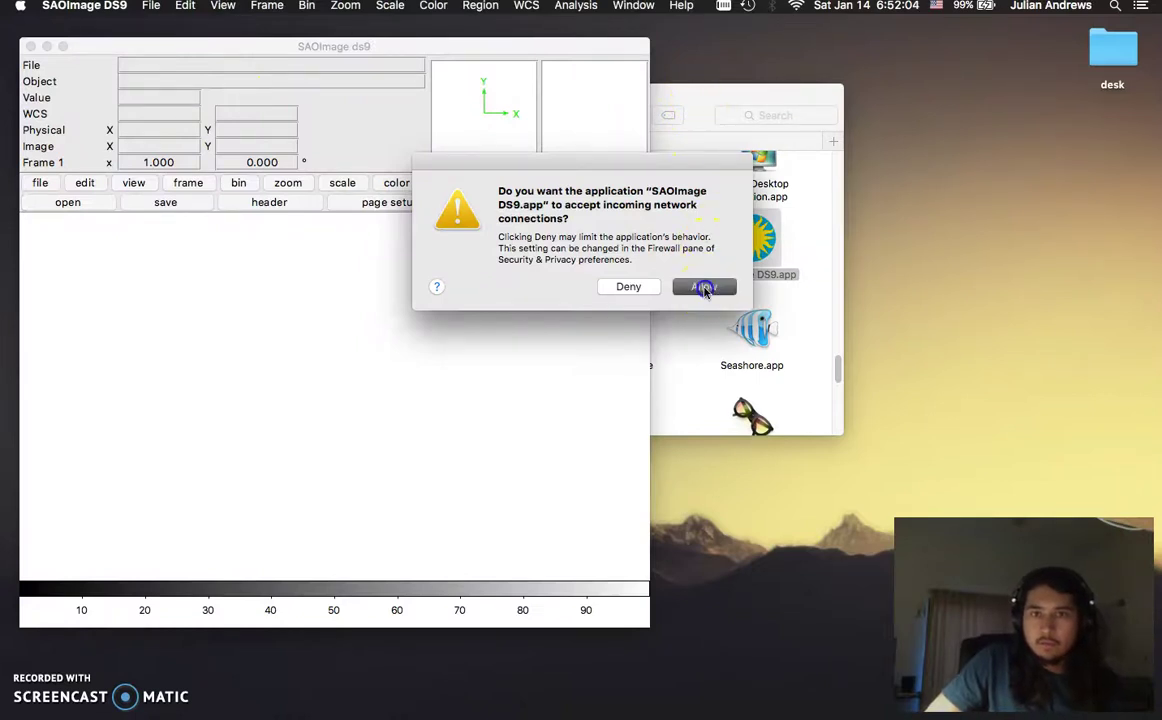
pyautogui.click(703, 288)
pyautogui.moveTo(695, 99); pyautogui.dragTo(910, 113)
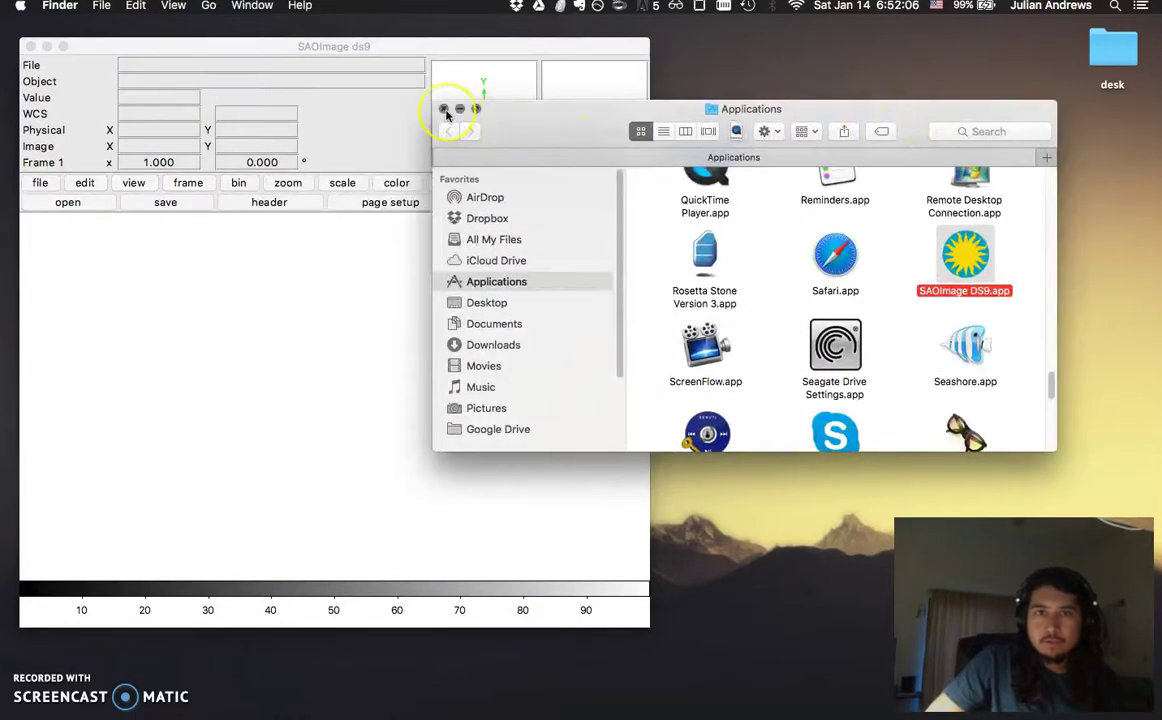
pyautogui.click(444, 108)
# Move and resize the empty ds9 window so it sits fully on screen
pyautogui.moveTo(436, 47); pyautogui.dragTo(519, 40)
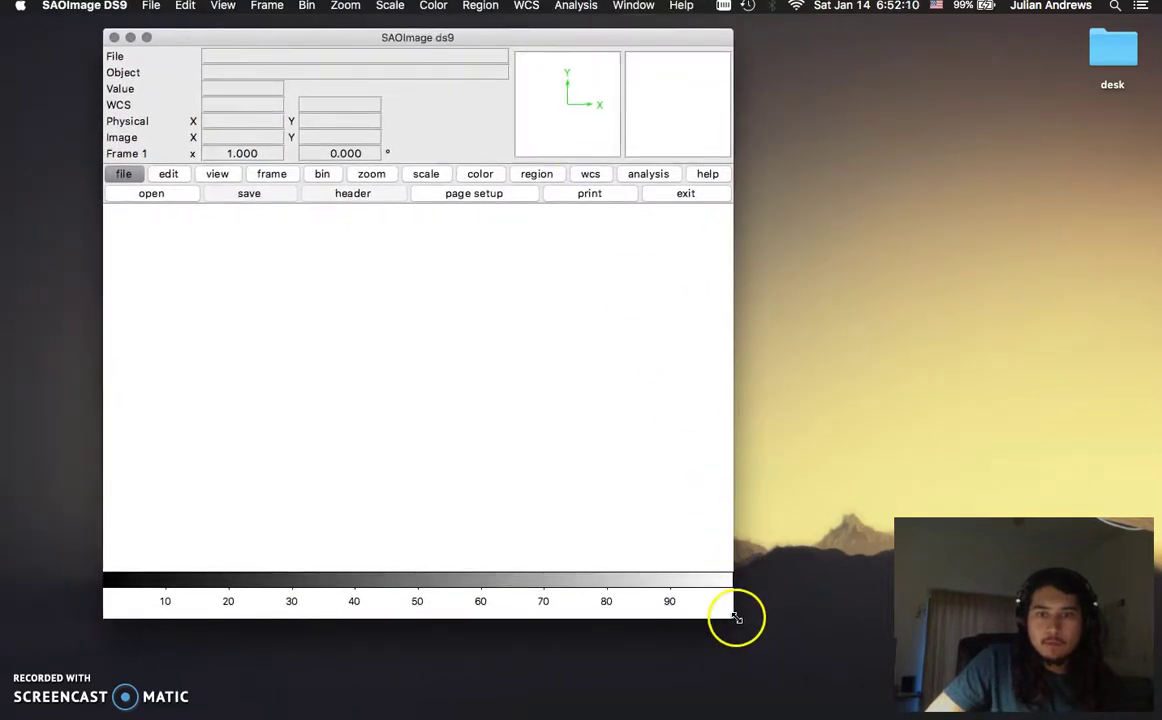
pyautogui.moveTo(789, 614); pyautogui.dragTo(1092, 636)
pyautogui.click(521, 36)
pyautogui.moveTo(516, 44); pyautogui.dragTo(514, 61)
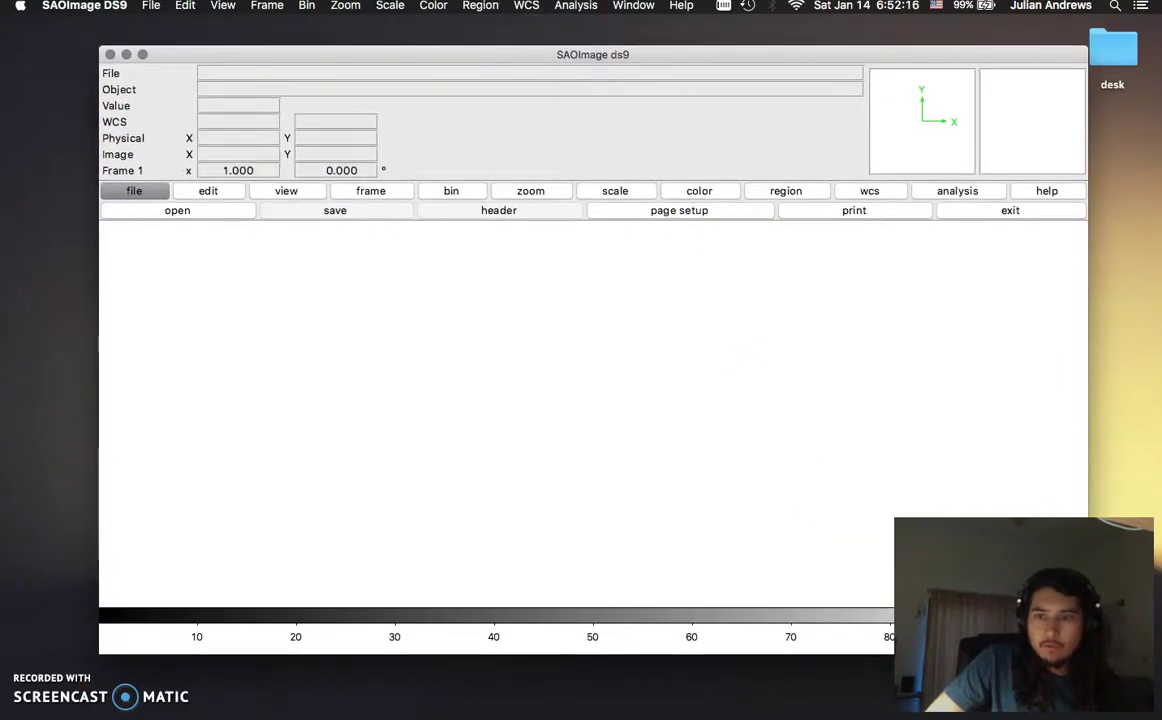
pyautogui.moveTo(745, 62); pyautogui.dragTo(508, 43)
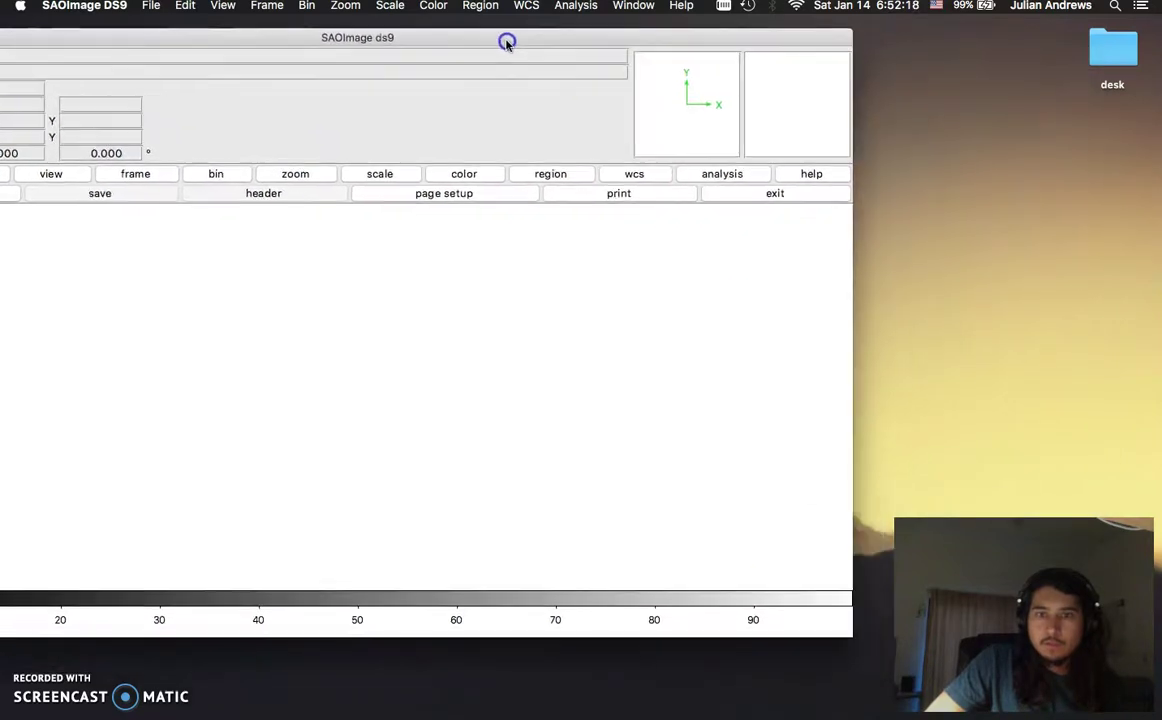
pyautogui.moveTo(807, 629); pyautogui.dragTo(733, 633)
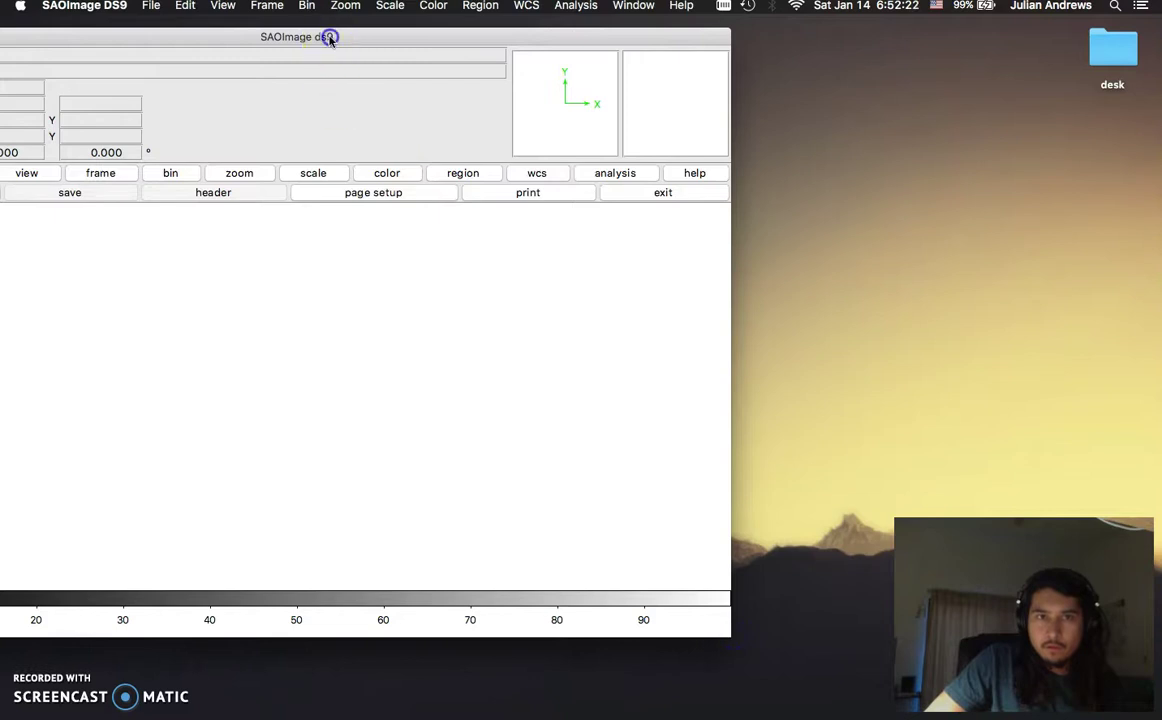
pyautogui.moveTo(330, 38); pyautogui.dragTo(594, 53)
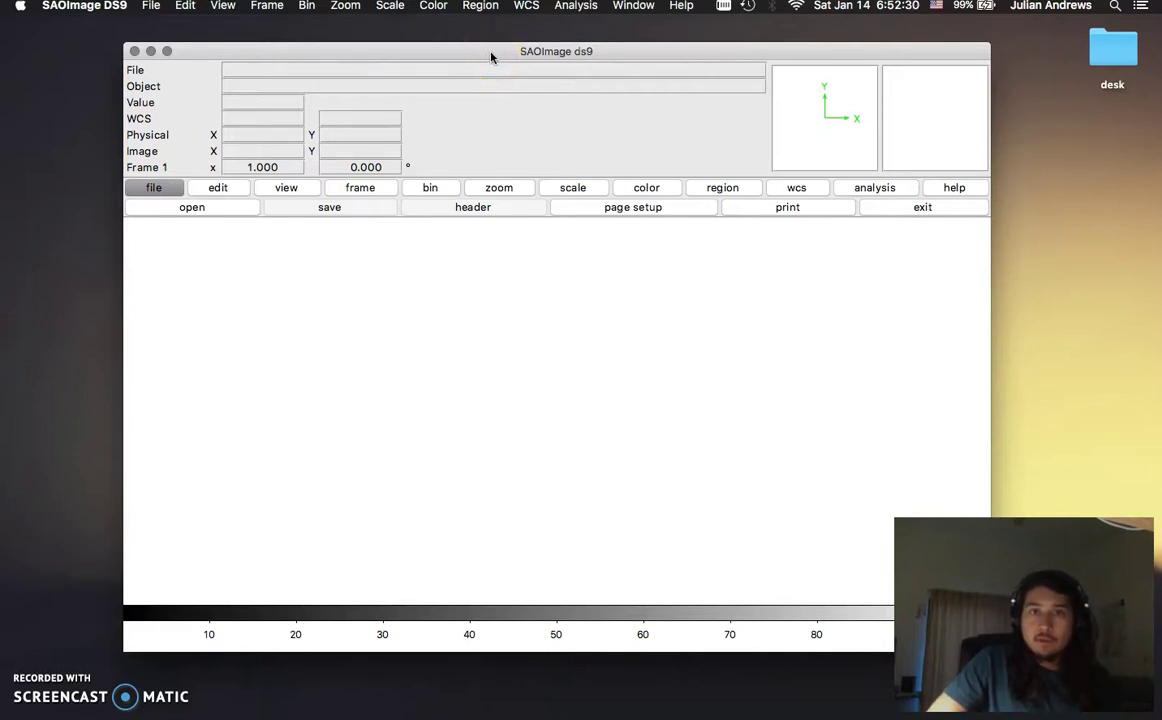
pyautogui.moveTo(500, 53); pyautogui.dragTo(540, 53)
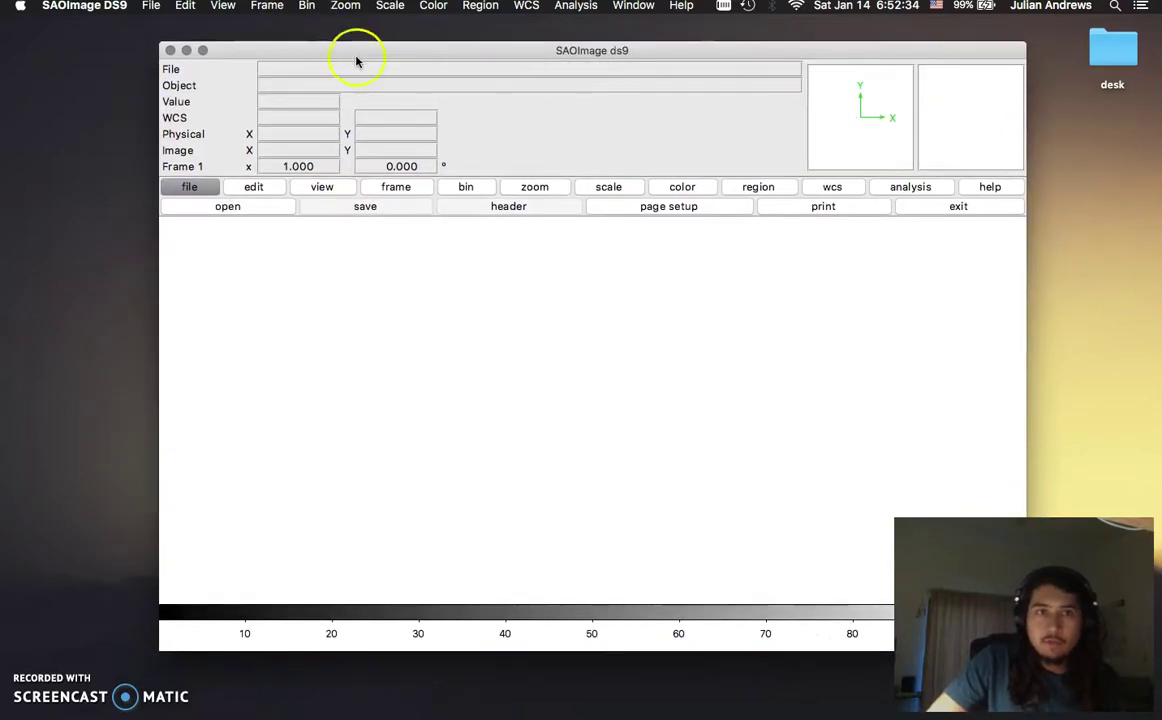
# Create RGB Frame 2 with Frame > New Frame RGB and make Red the current channel
pyautogui.click(391, 6)
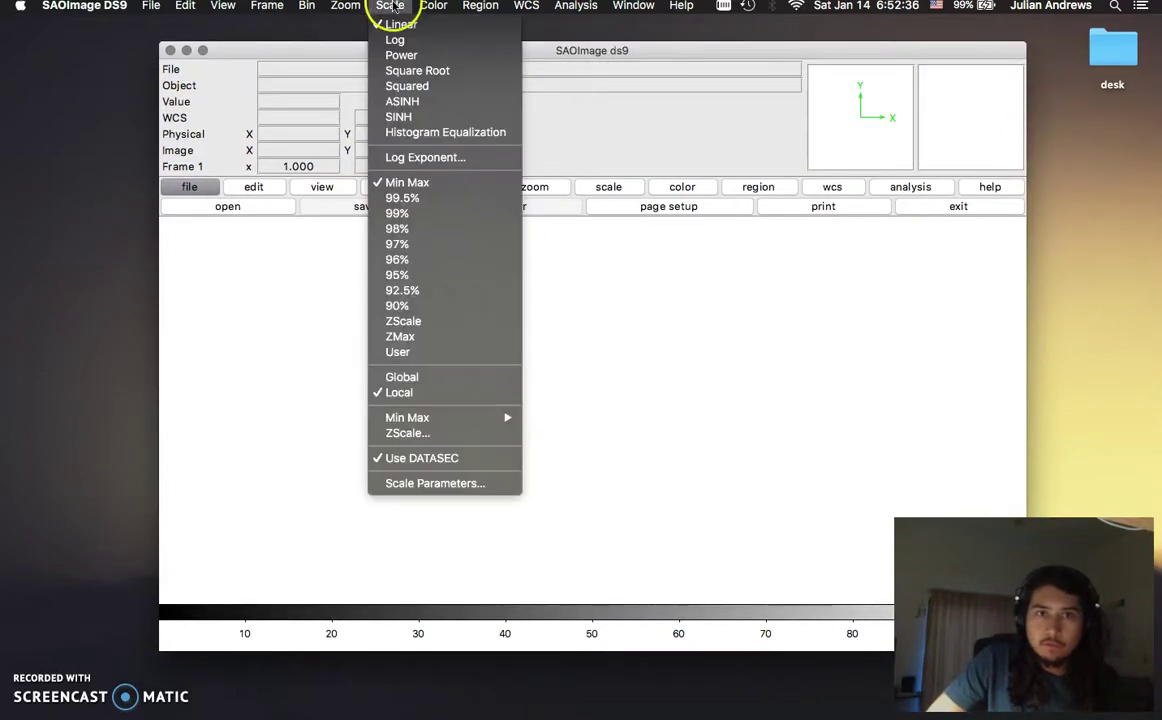
pyautogui.click(345, 36)
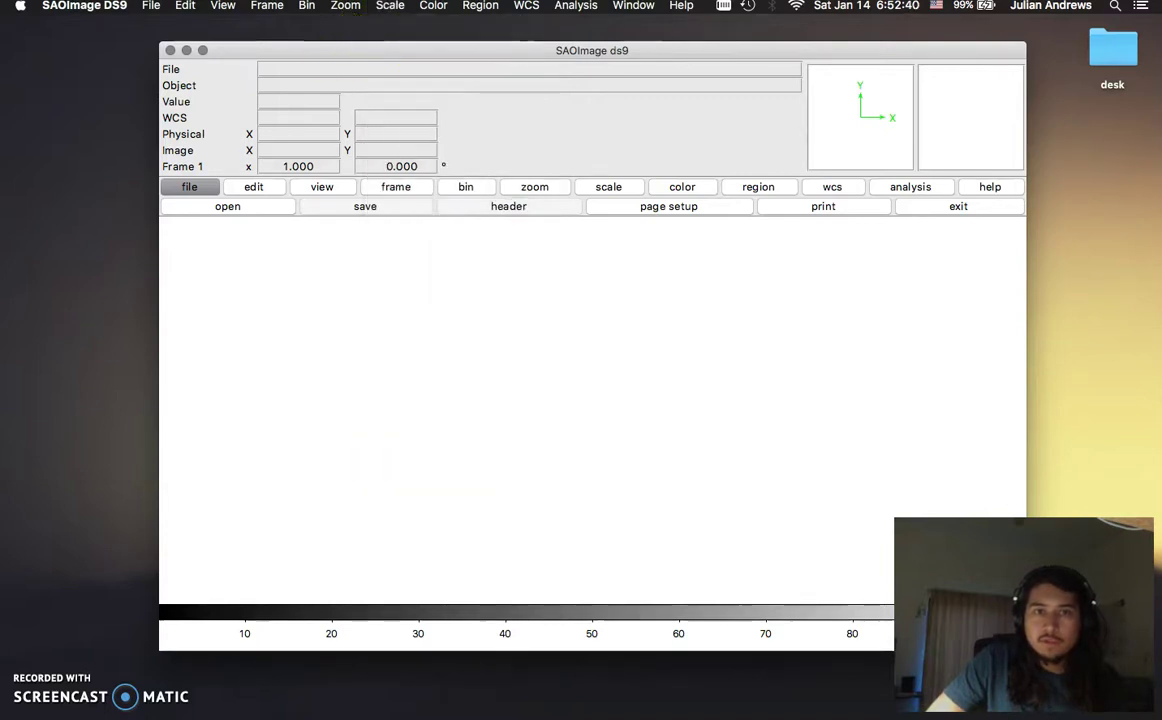
pyautogui.click(345, 6)
pyautogui.moveTo(390, 6)
pyautogui.moveTo(267, 6)
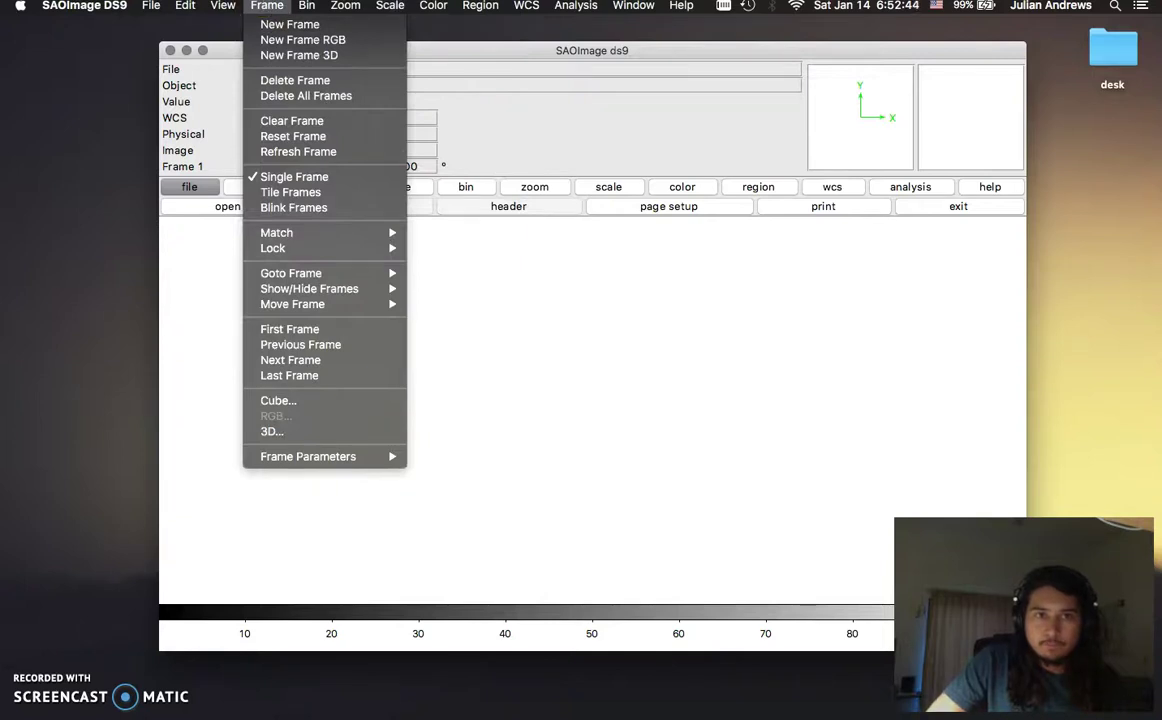
pyautogui.click(273, 44)
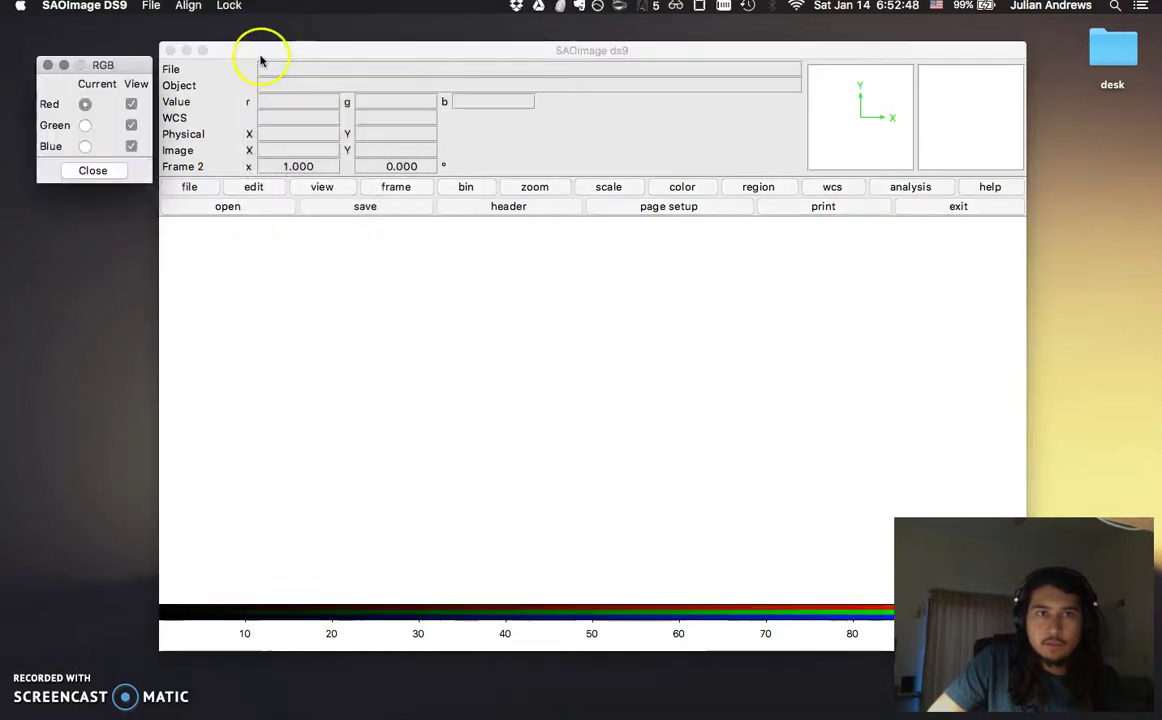
pyautogui.moveTo(109, 62); pyautogui.dragTo(93, 48)
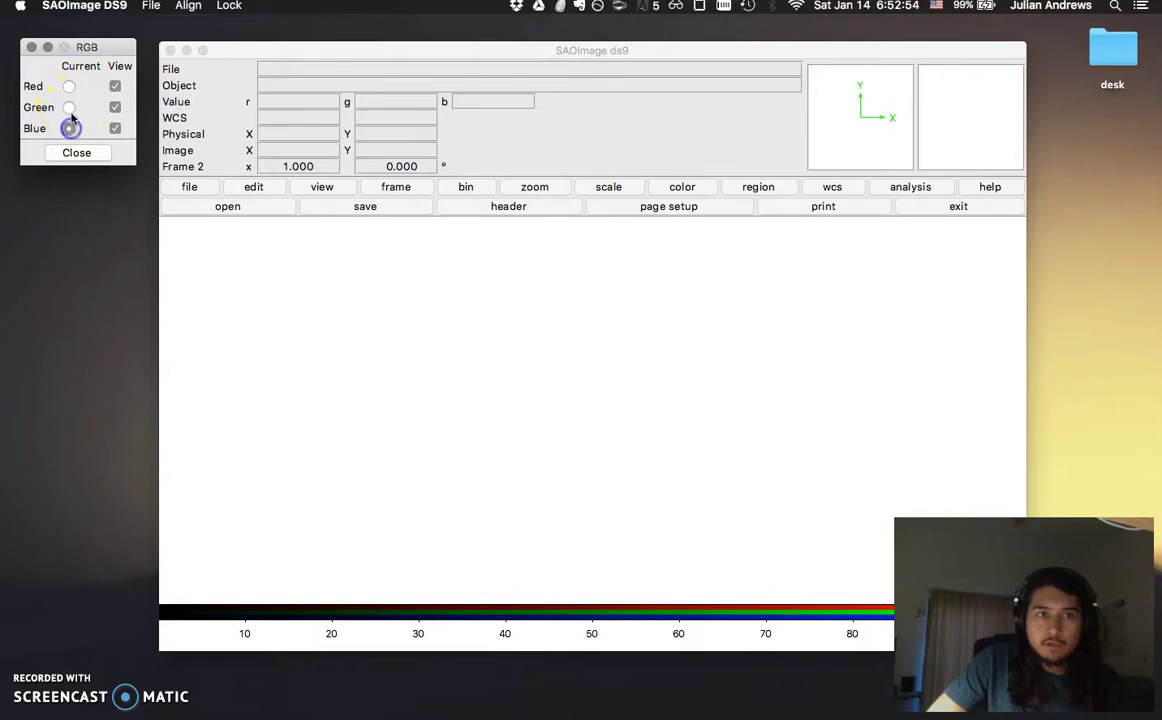
pyautogui.click(69, 86)
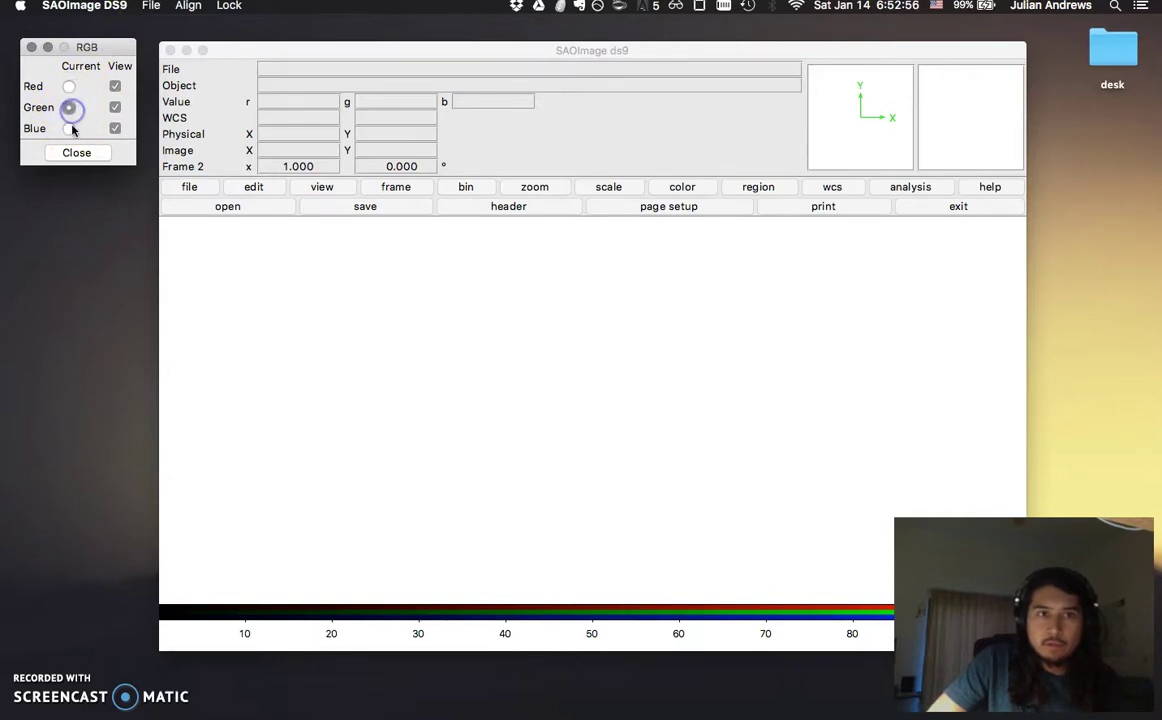
pyautogui.click(284, 47)
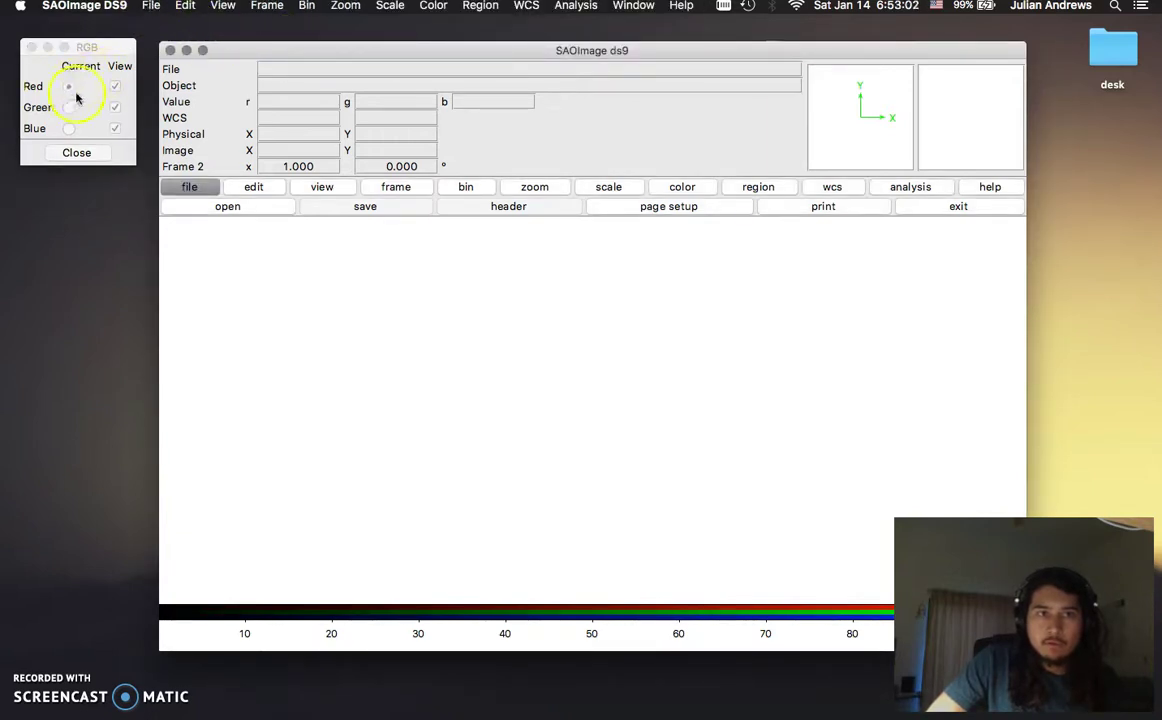
# Open MG0540p005_024.fits from the mwp_dr1 folder into the red channel
pyautogui.click(151, 6)
pyautogui.click(163, 27)
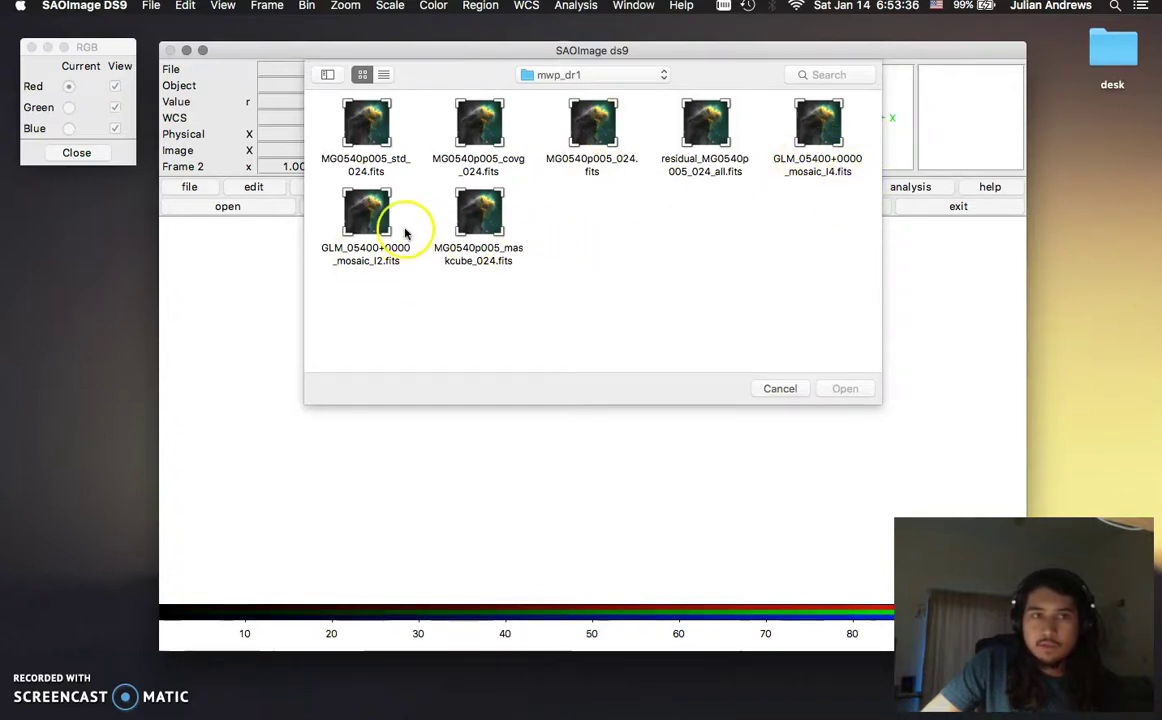
pyautogui.click(605, 115)
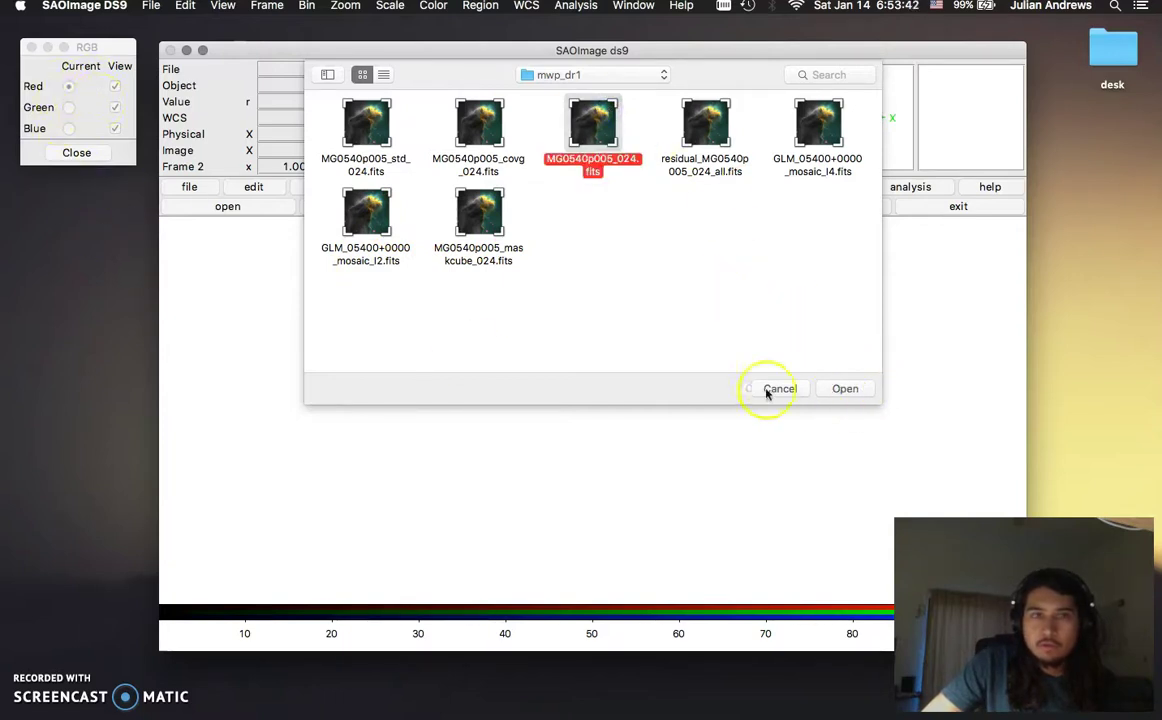
pyautogui.click(841, 388)
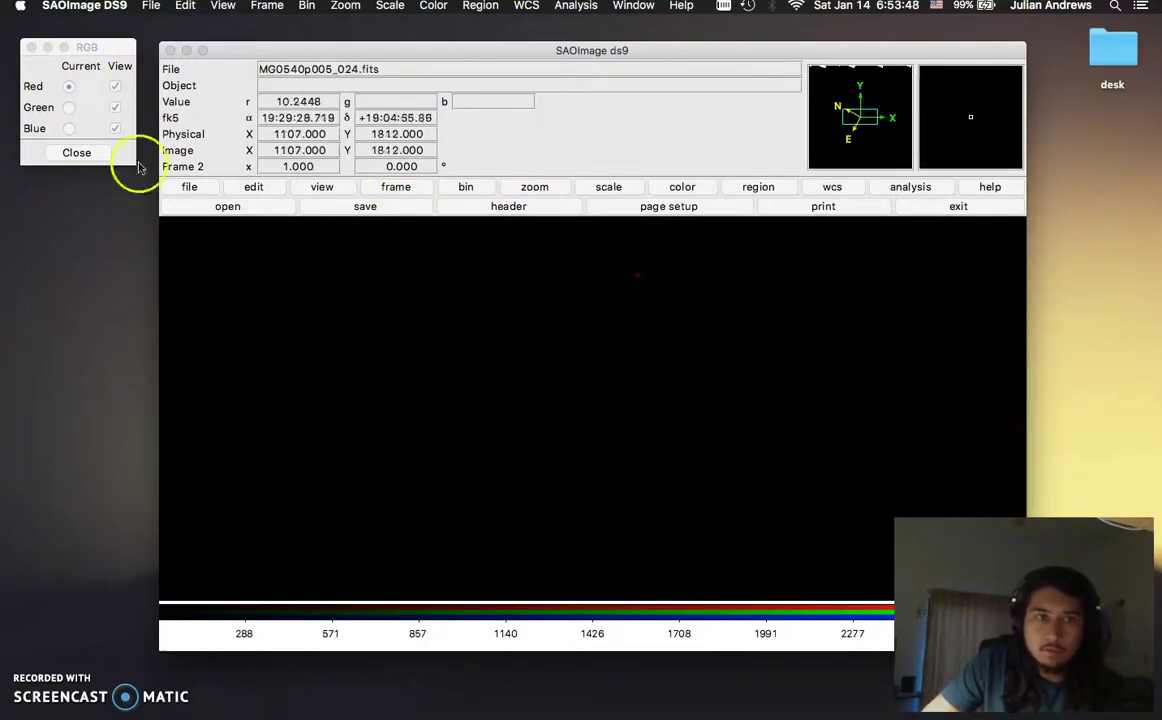
# Set Green as current and load GLM_05400+0000_mosaic_I4.fits into the green channel
pyautogui.click(69, 108)
pyautogui.click(260, 49)
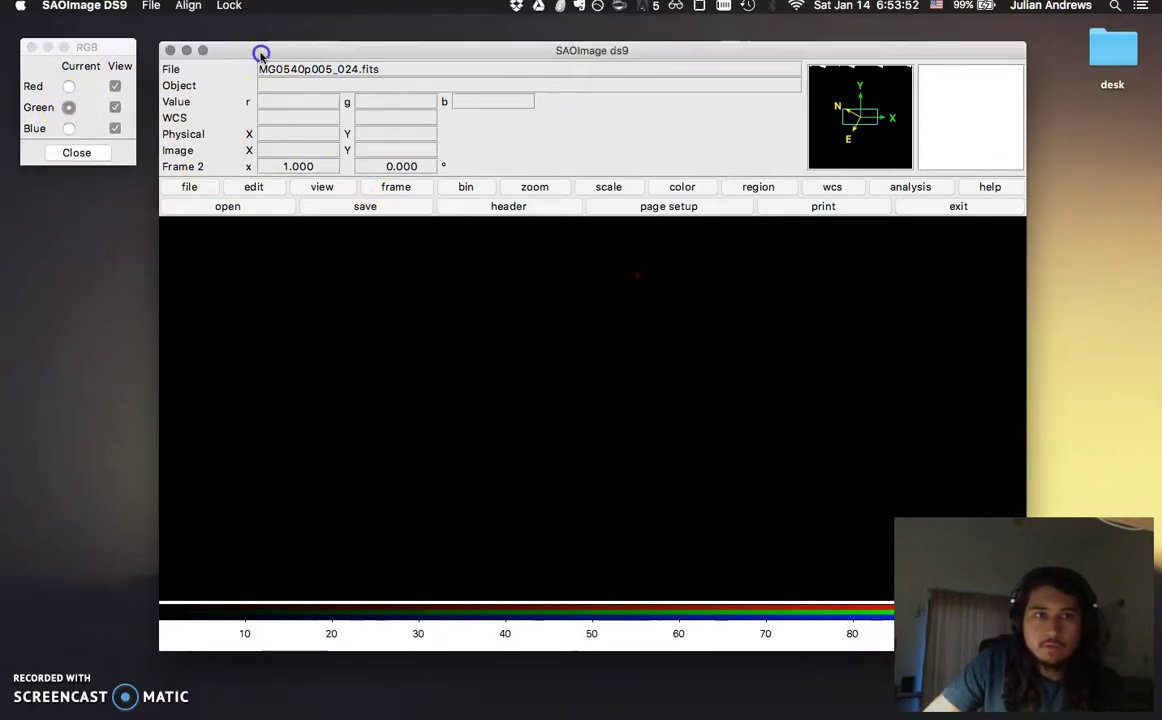
pyautogui.click(151, 5)
pyautogui.click(166, 26)
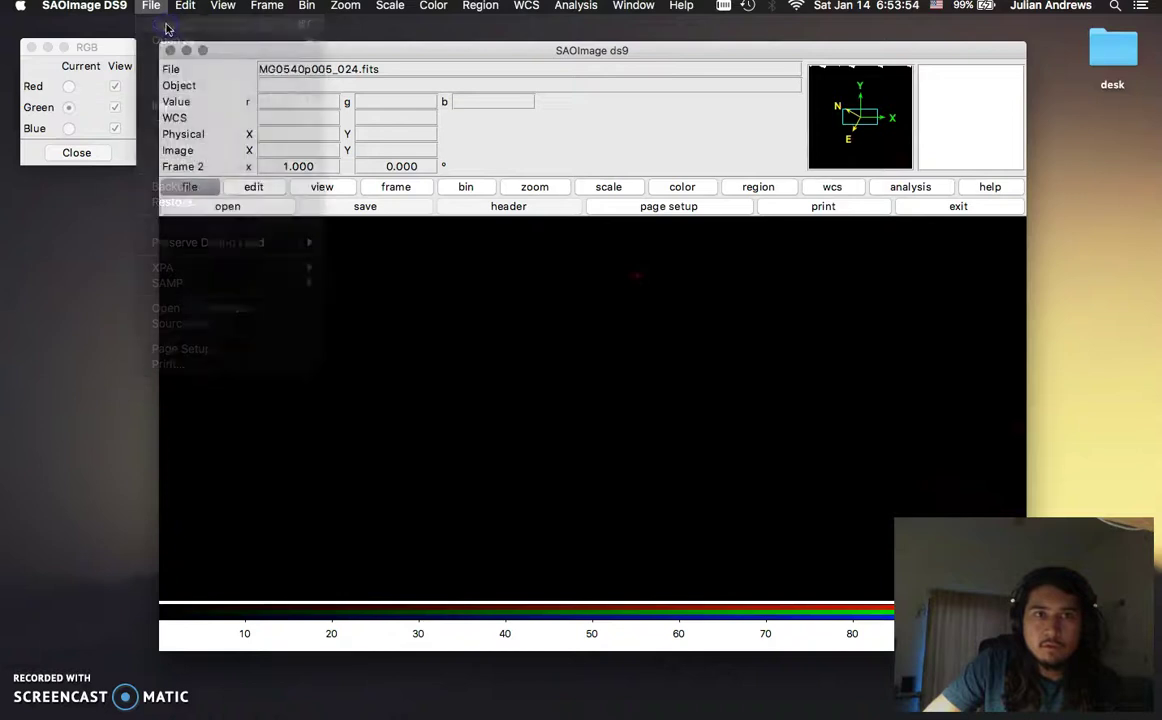
pyautogui.click(812, 125)
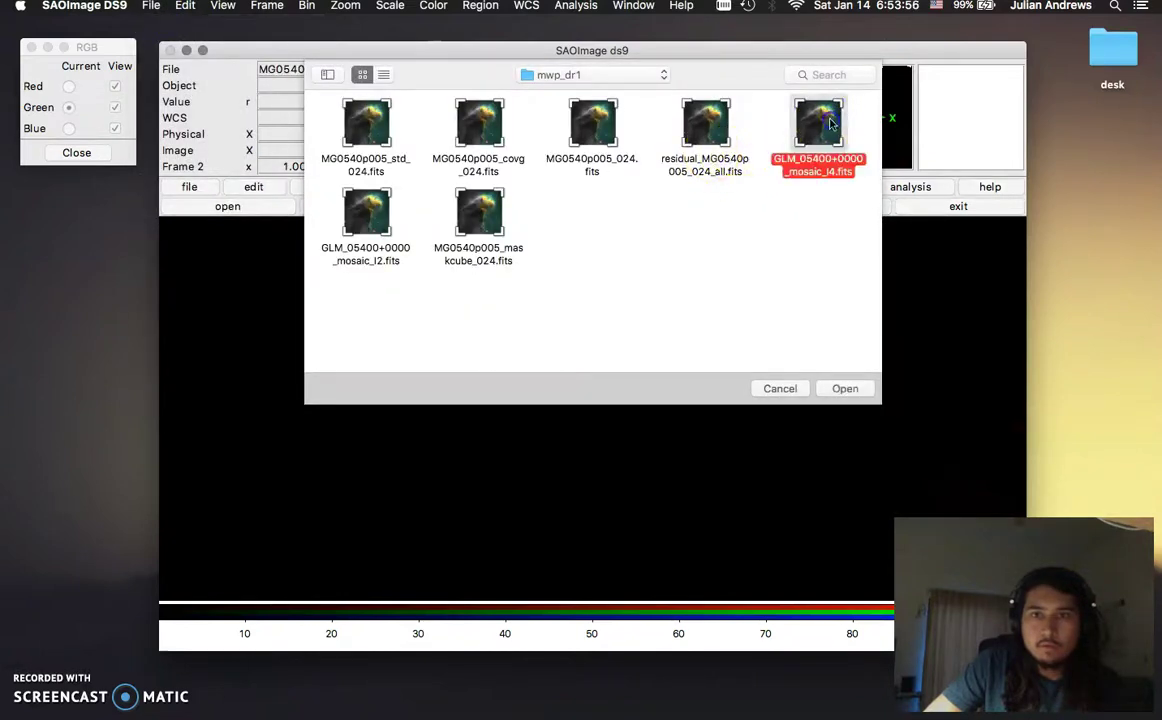
pyautogui.click(857, 389)
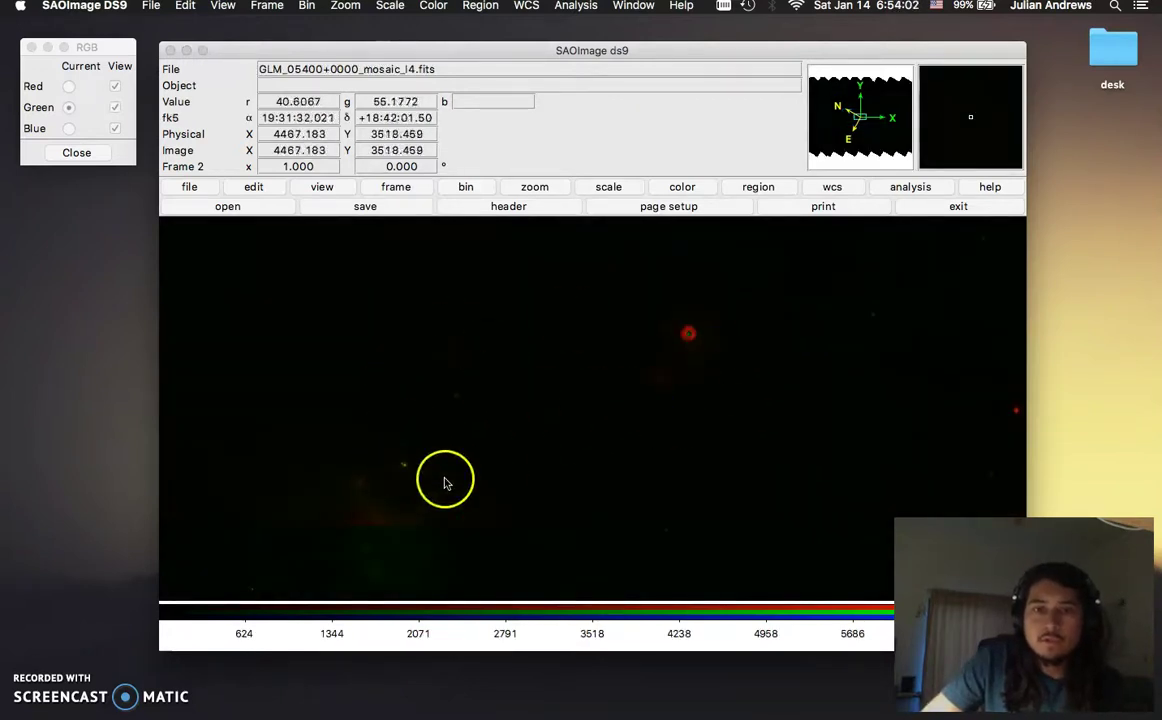
# Make Blue the current channel in the RGB dialog
pyautogui.click(89, 120)
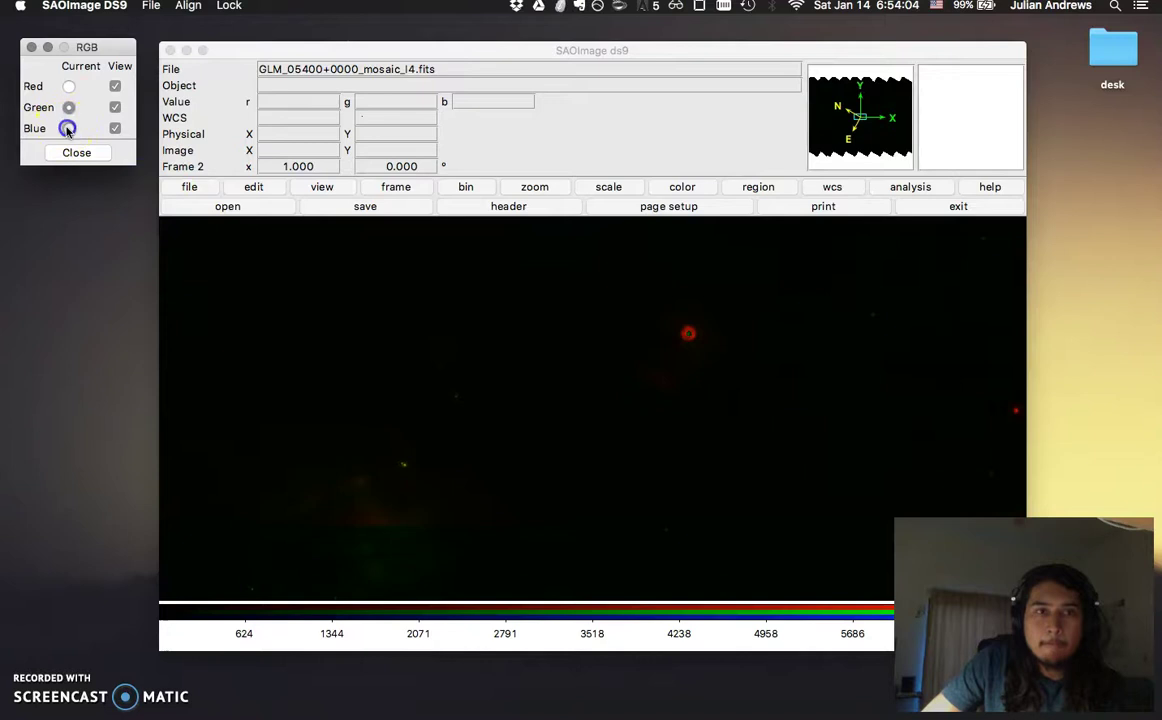
pyautogui.click(67, 128)
pyautogui.click(223, 51)
pyautogui.click(150, 6)
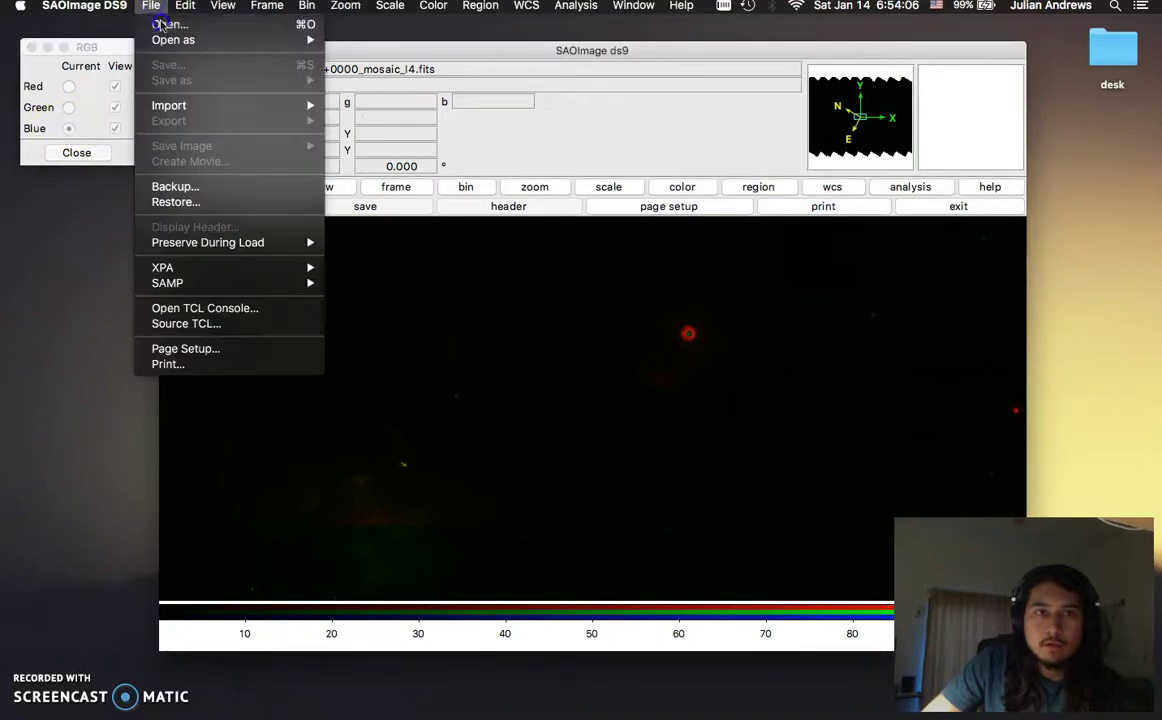
# Load GLM_05400+0000_mosaic_I2.fits into the blue channel
pyautogui.click(160, 22)
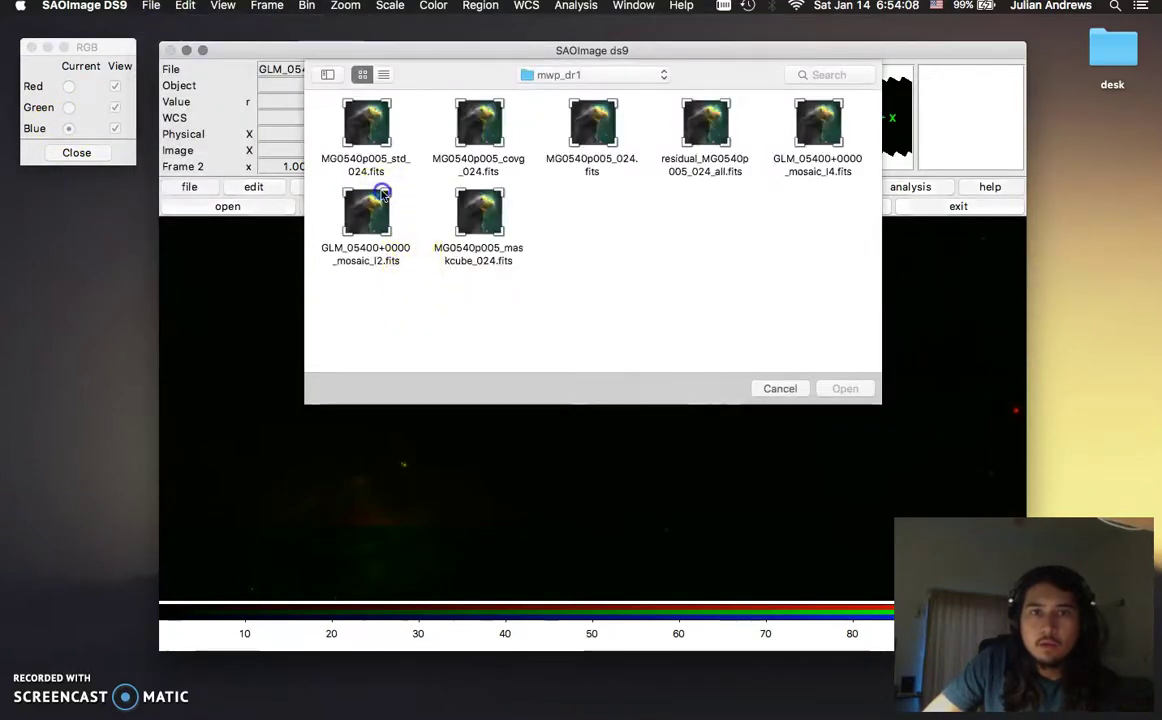
pyautogui.click(383, 193)
pyautogui.click(845, 388)
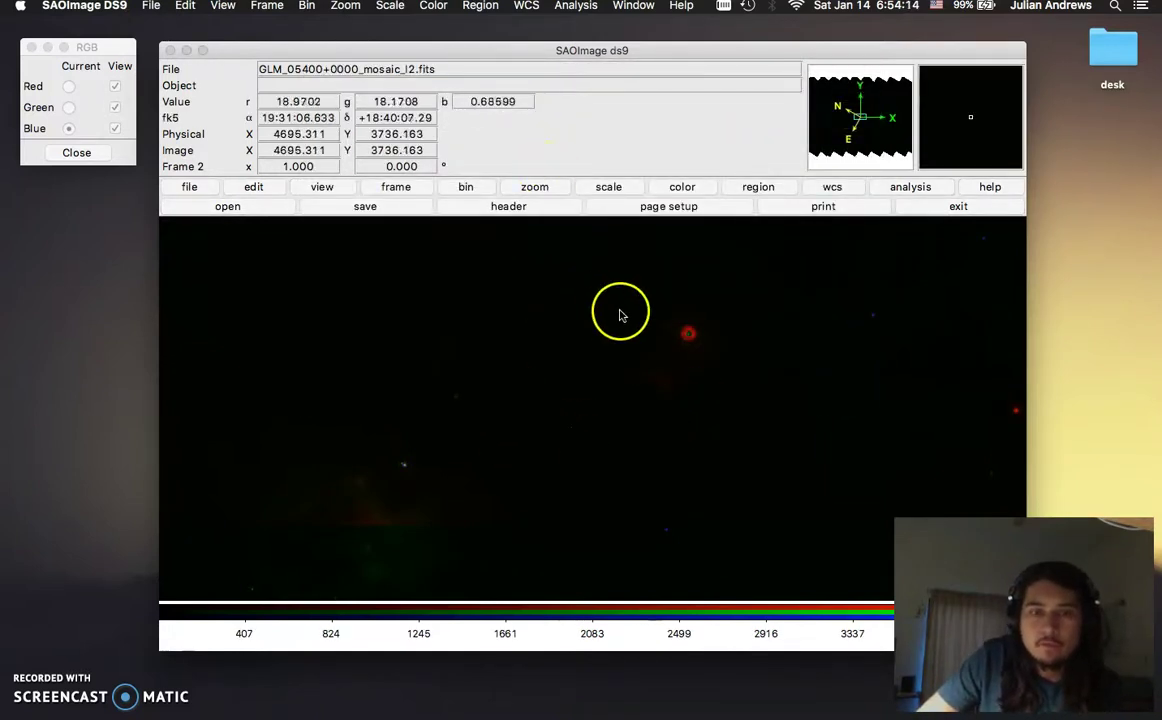
# Use zoom fit so the entire jagged RGB mosaic appears in Frame 2
pyautogui.click(497, 206)
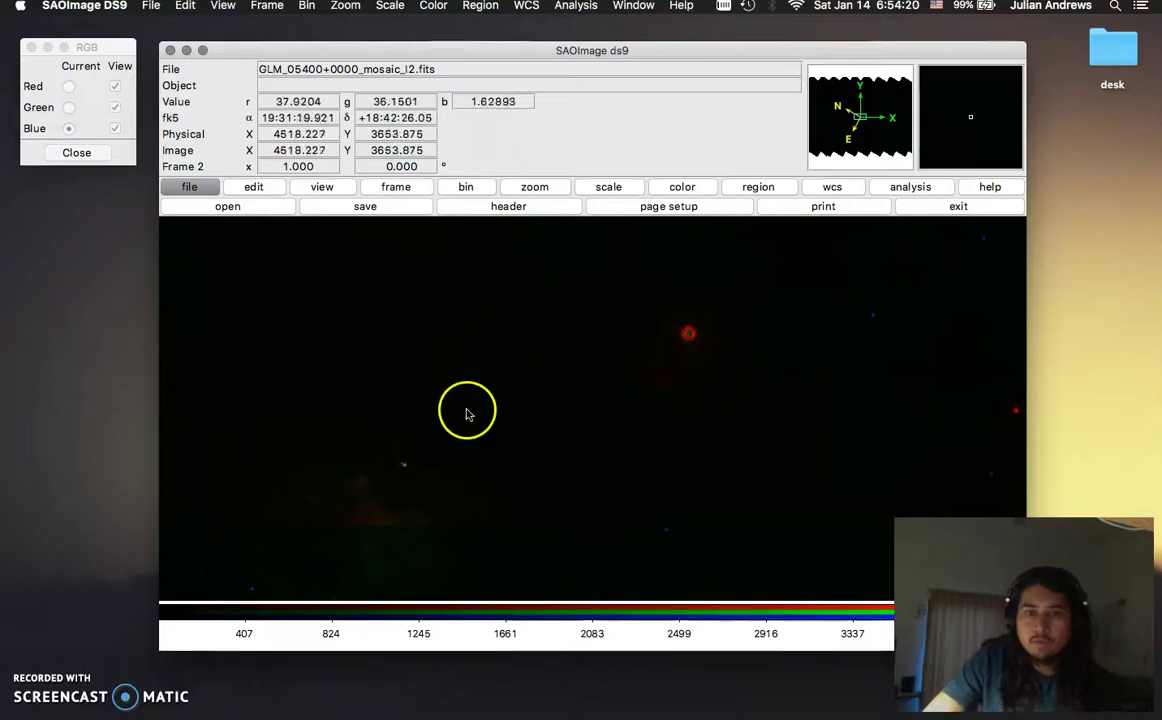
pyautogui.click(254, 187)
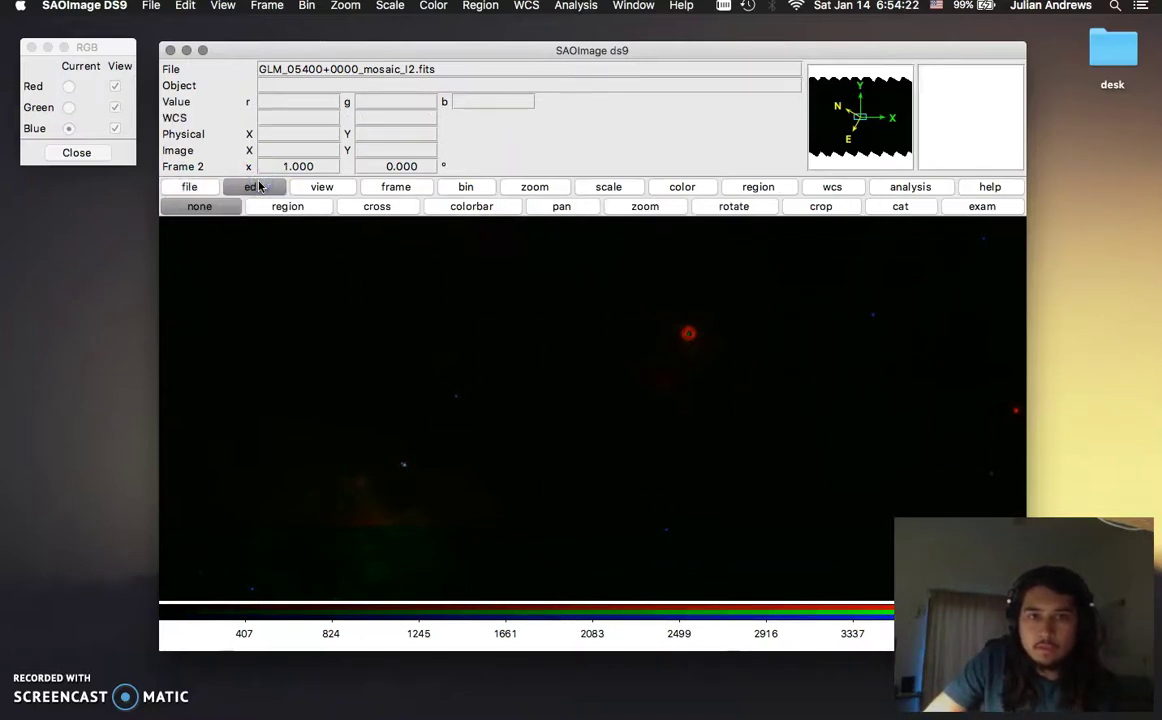
pyautogui.click(553, 189)
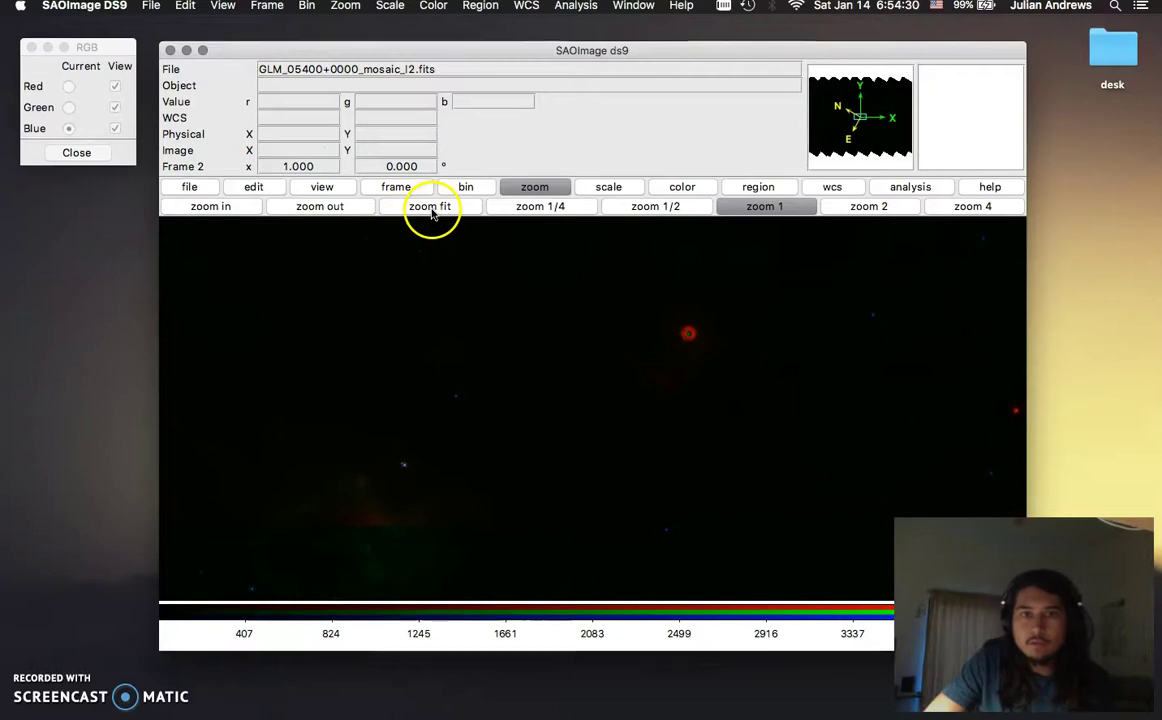
pyautogui.click(430, 207)
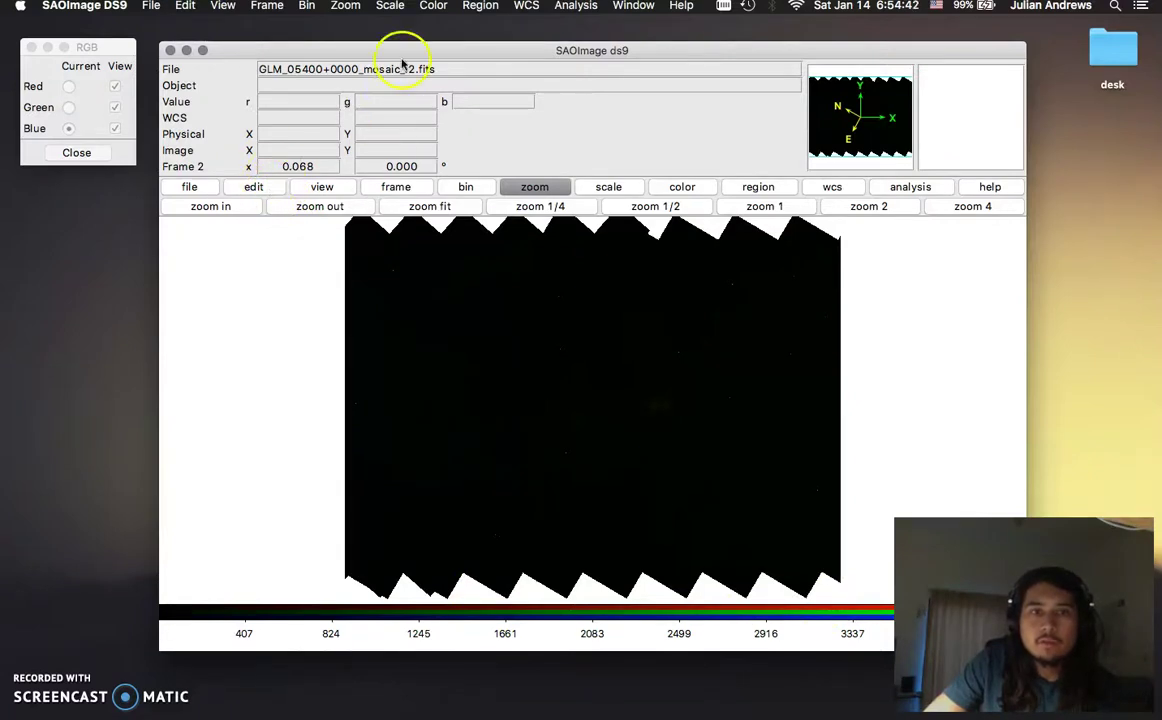
# Apply Square Root scaling to the red, green and blue channels in turn
pyautogui.click(68, 87)
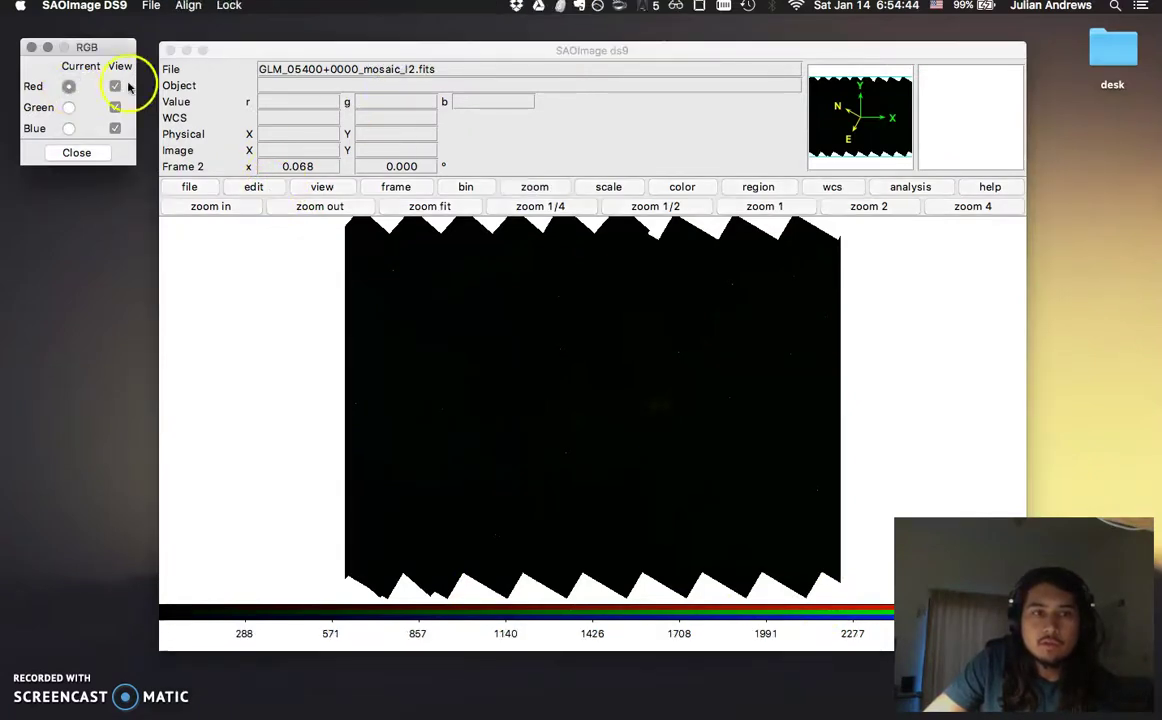
pyautogui.click(314, 51)
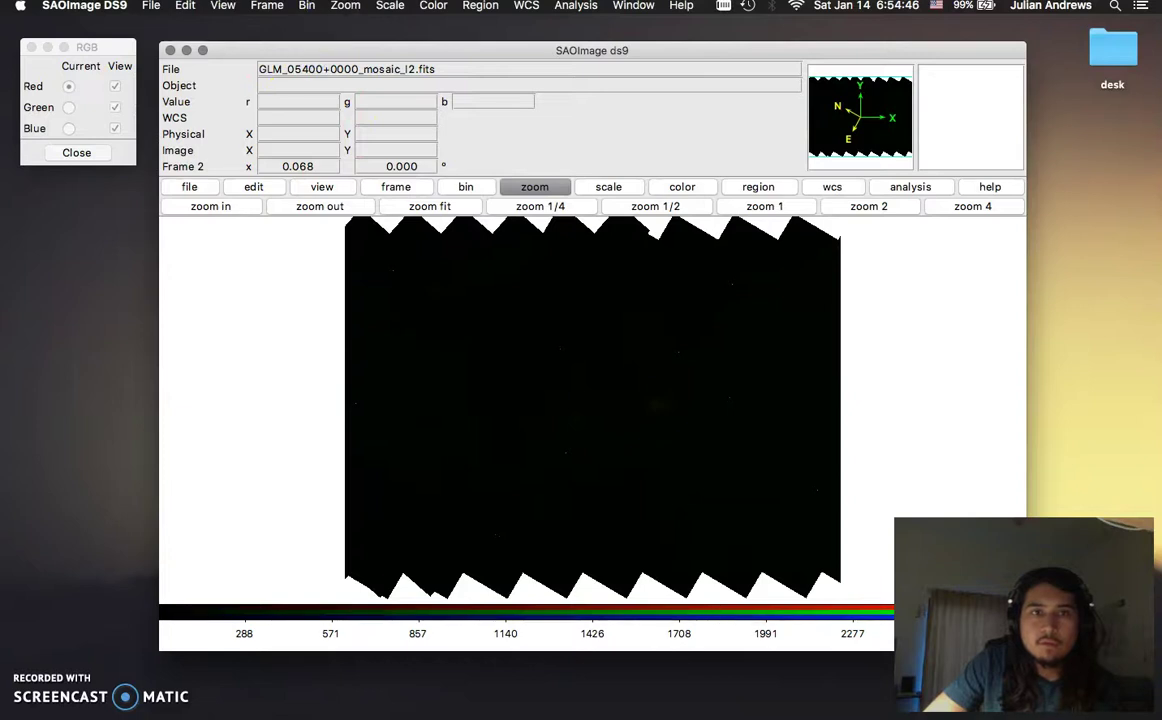
pyautogui.click(390, 5)
pyautogui.click(415, 33)
pyautogui.click(69, 107)
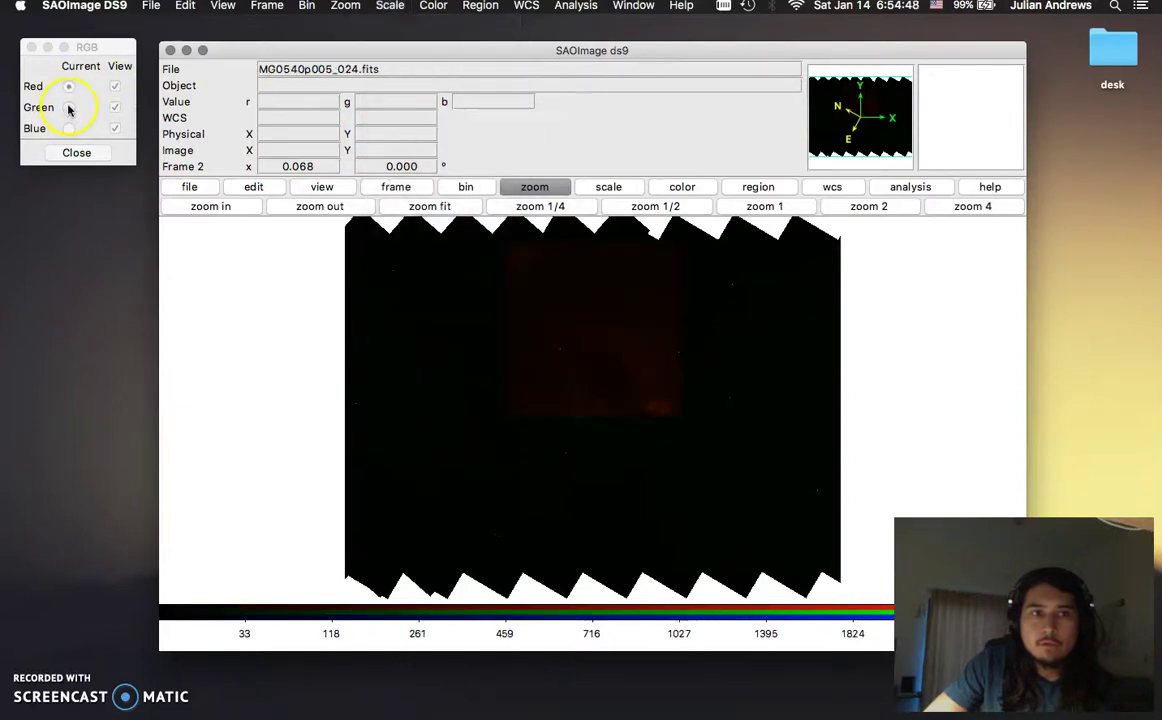
pyautogui.click(233, 52)
pyautogui.click(390, 5)
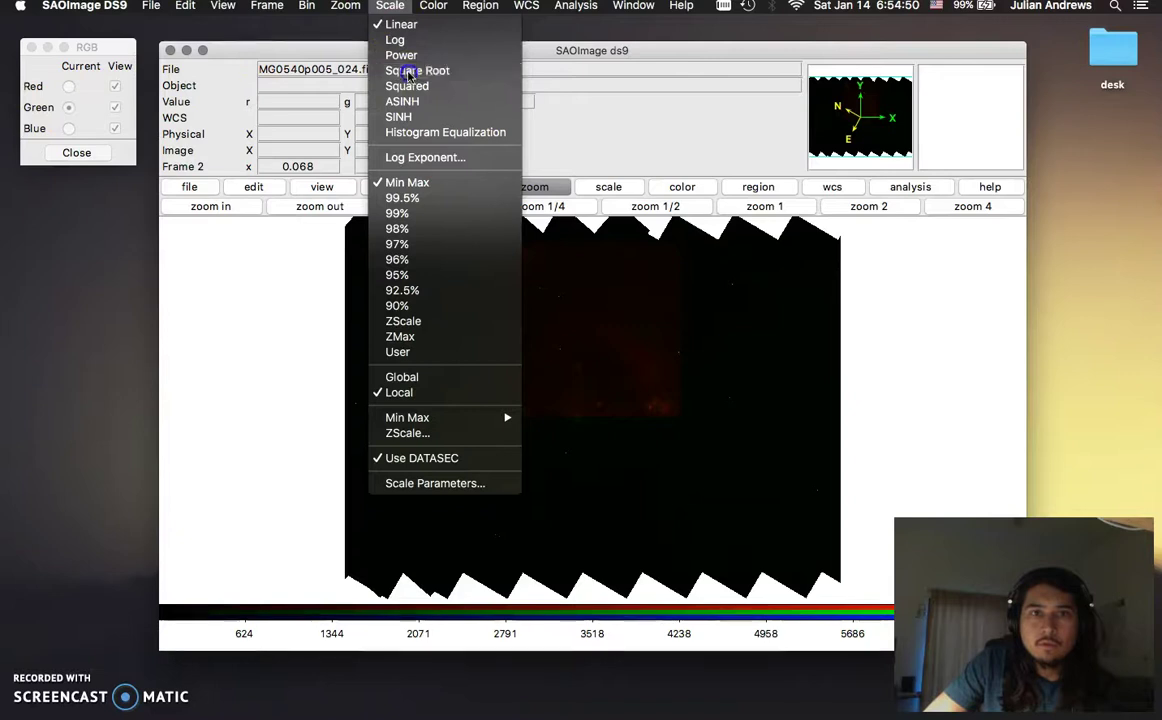
pyautogui.click(408, 71)
pyautogui.click(79, 129)
pyautogui.click(311, 47)
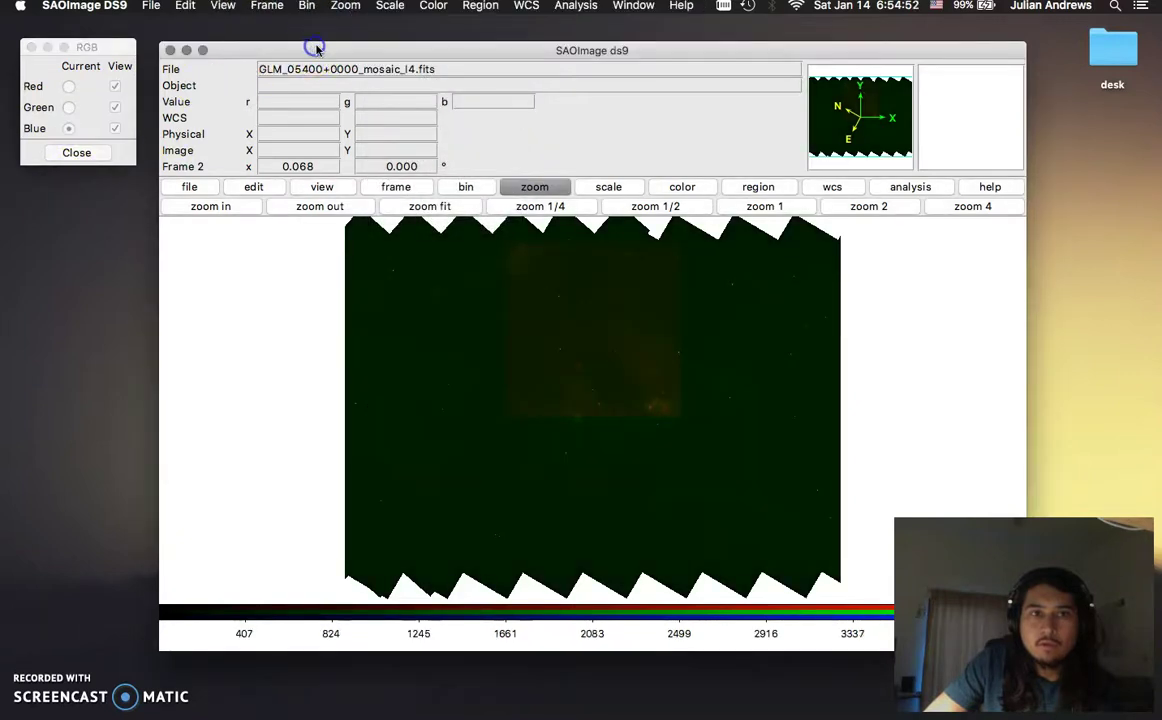
pyautogui.click(345, 5)
pyautogui.click(407, 71)
# Make Red the current channel again and minimize the main ds9 window
pyautogui.click(112, 88)
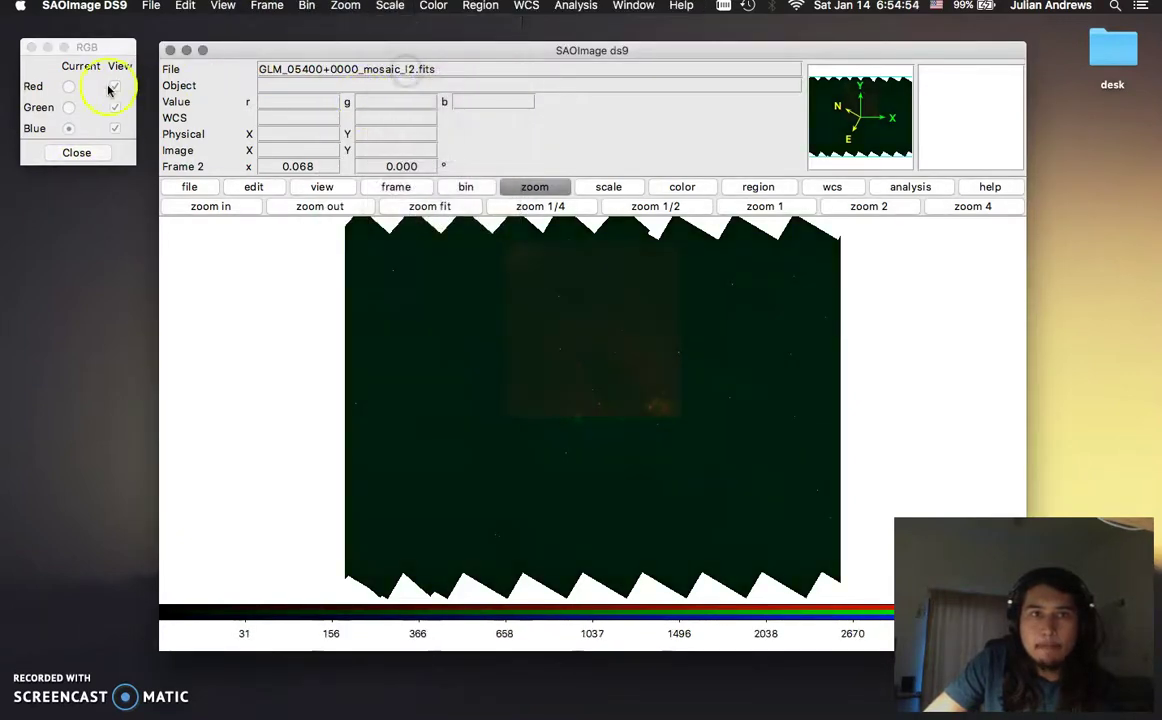
pyautogui.click(70, 87)
pyautogui.doubleClick(368, 44)
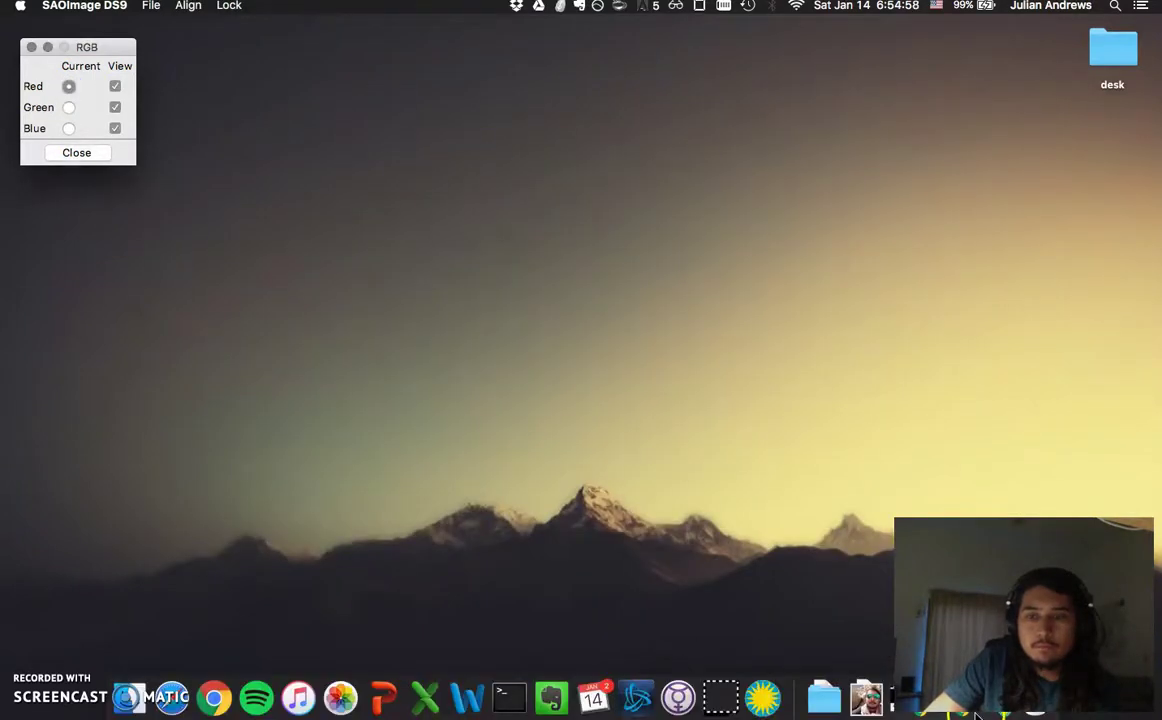
# Restore the ds9 window and recentre the image on the clicked spot in pan mode
pyautogui.click(864, 695)
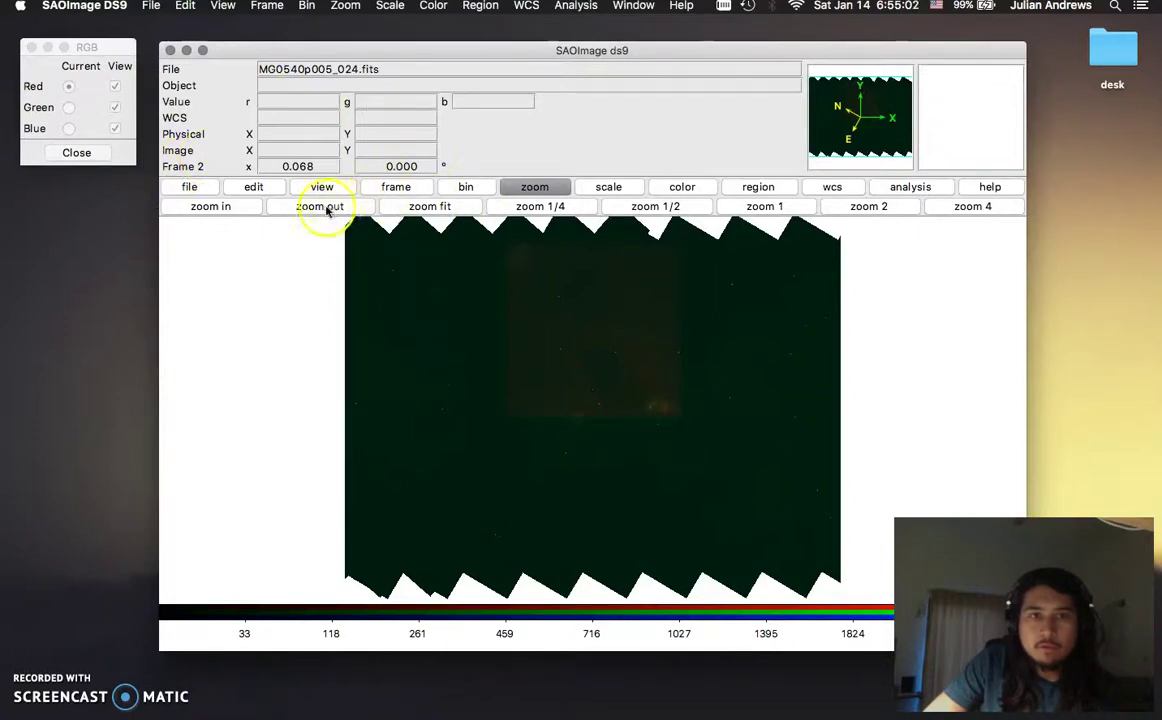
pyautogui.click(256, 188)
pyautogui.click(555, 206)
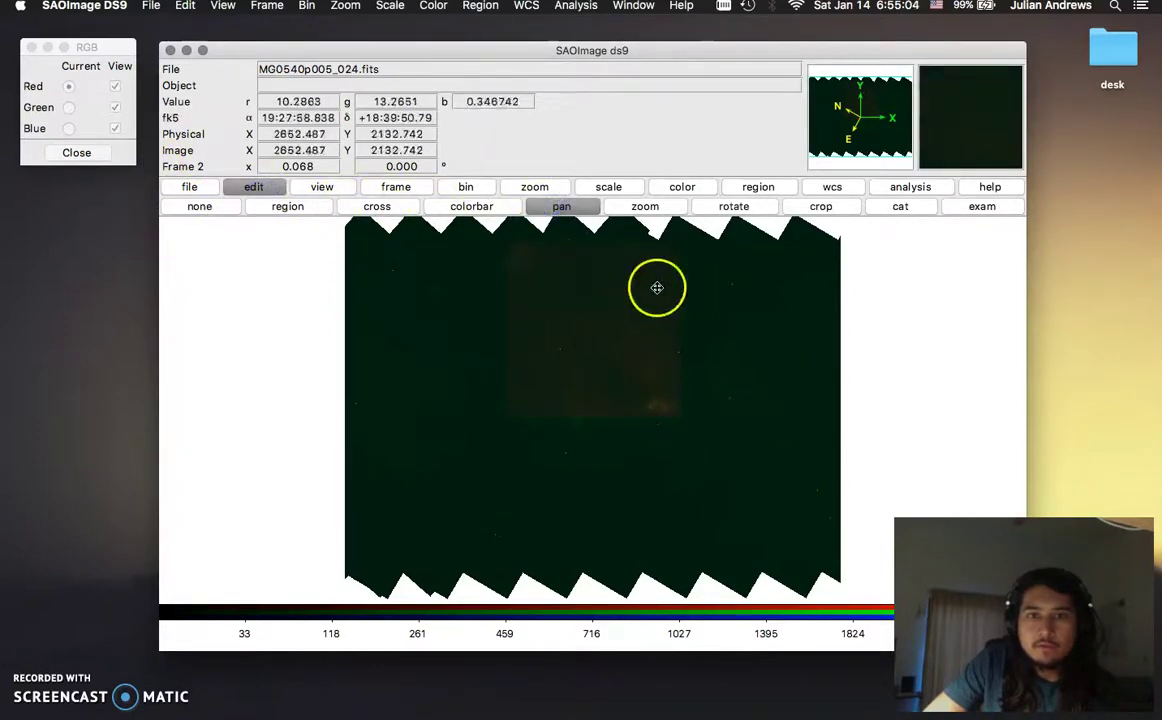
pyautogui.click(591, 348)
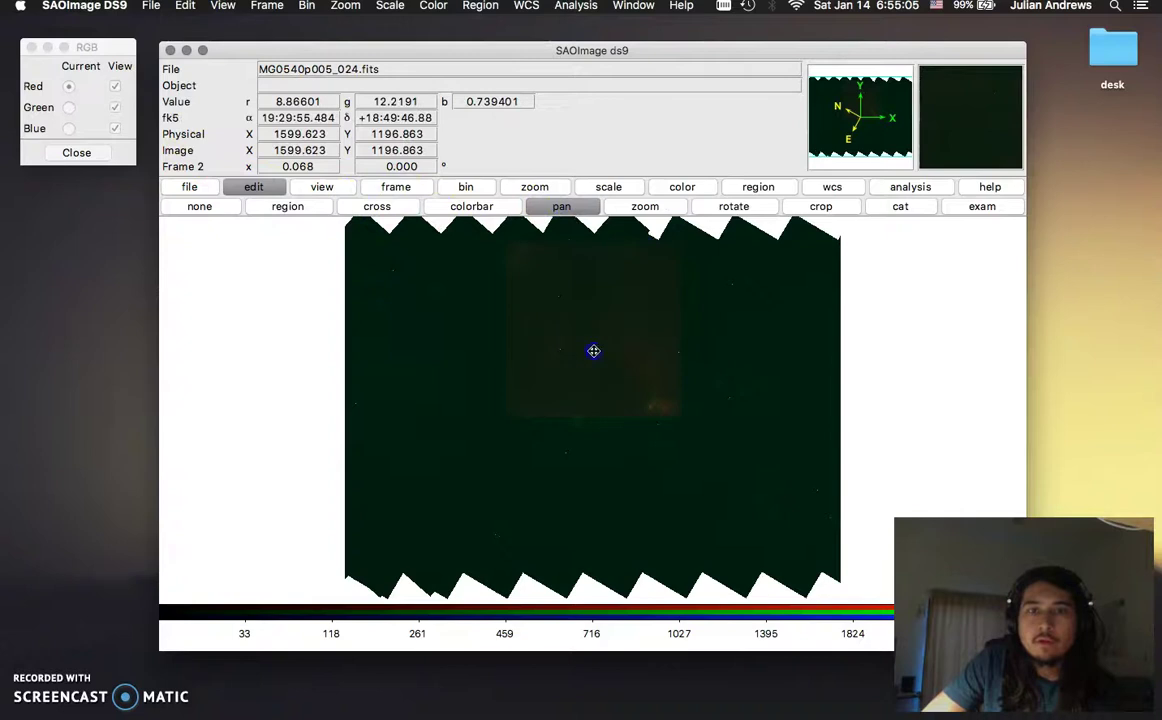
# Zoom the mosaic to 1/4 and set the edit mode back to none
pyautogui.click(563, 188)
pyautogui.click(530, 207)
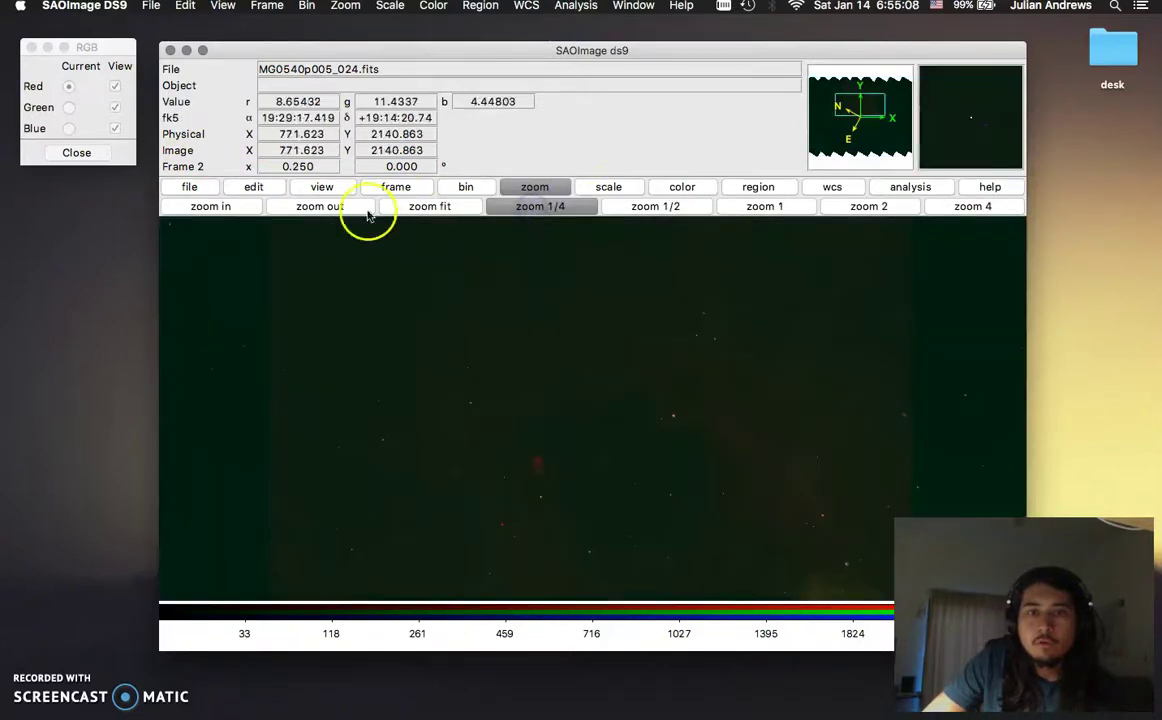
pyautogui.click(253, 186)
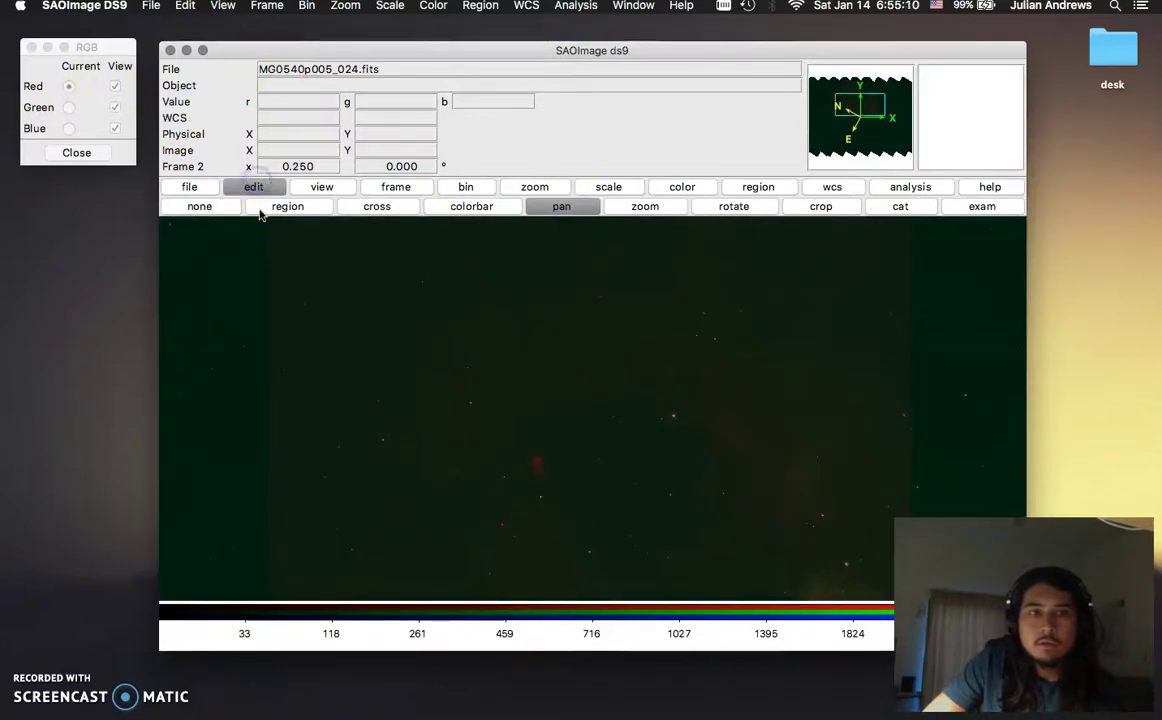
pyautogui.click(220, 210)
# Adjust the red channel's contrast and bias to brighten the red nebulosity
pyautogui.click(472, 350)
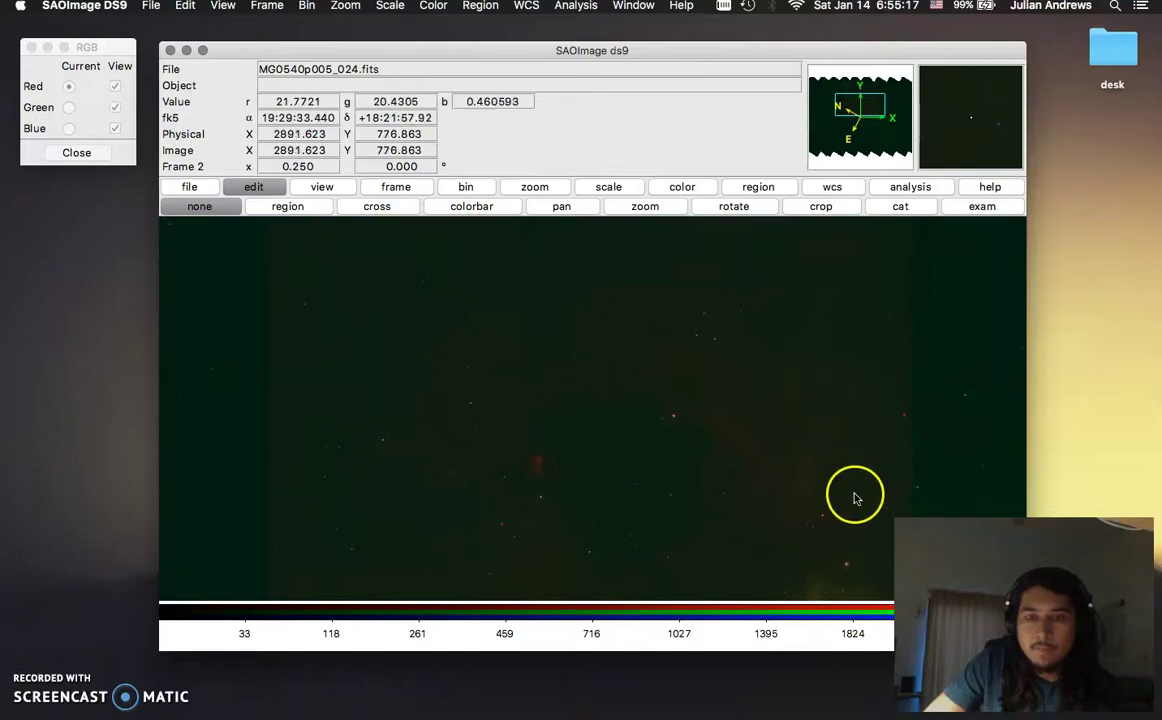
pyautogui.moveTo(853, 499); pyautogui.dragTo(829, 521)
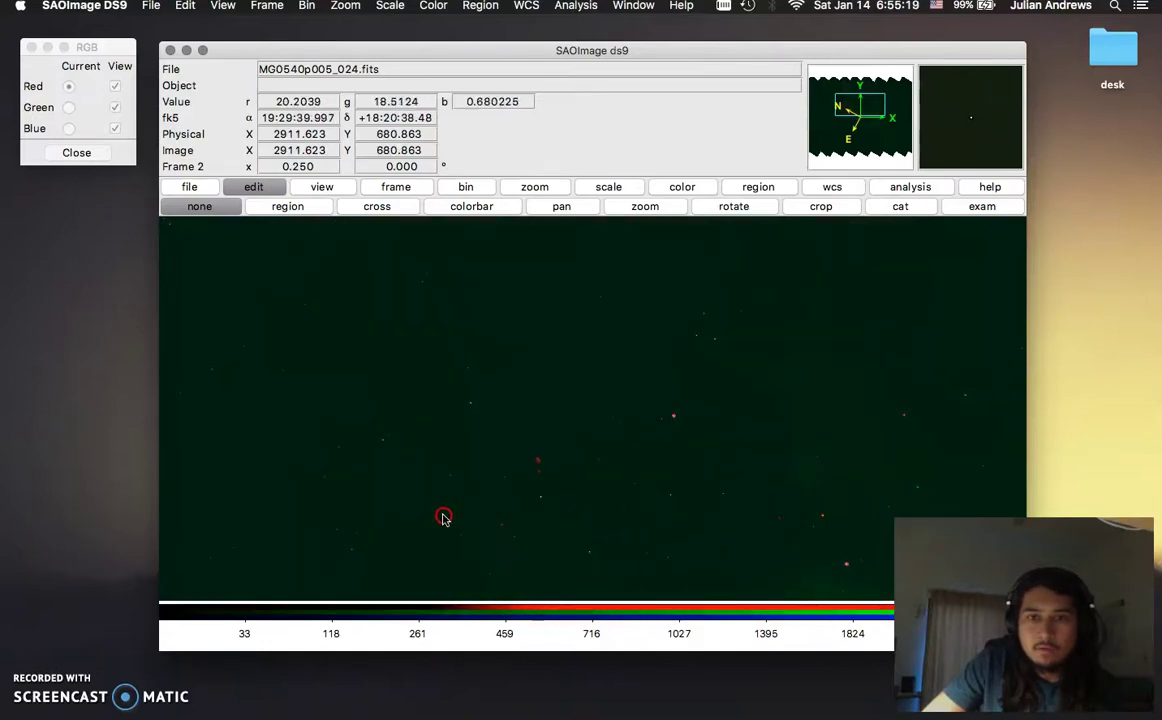
pyautogui.moveTo(345, 507); pyautogui.dragTo(221, 500)
# Tune green and blue contrast, strengthening green and darkening the blue background
pyautogui.click(68, 107)
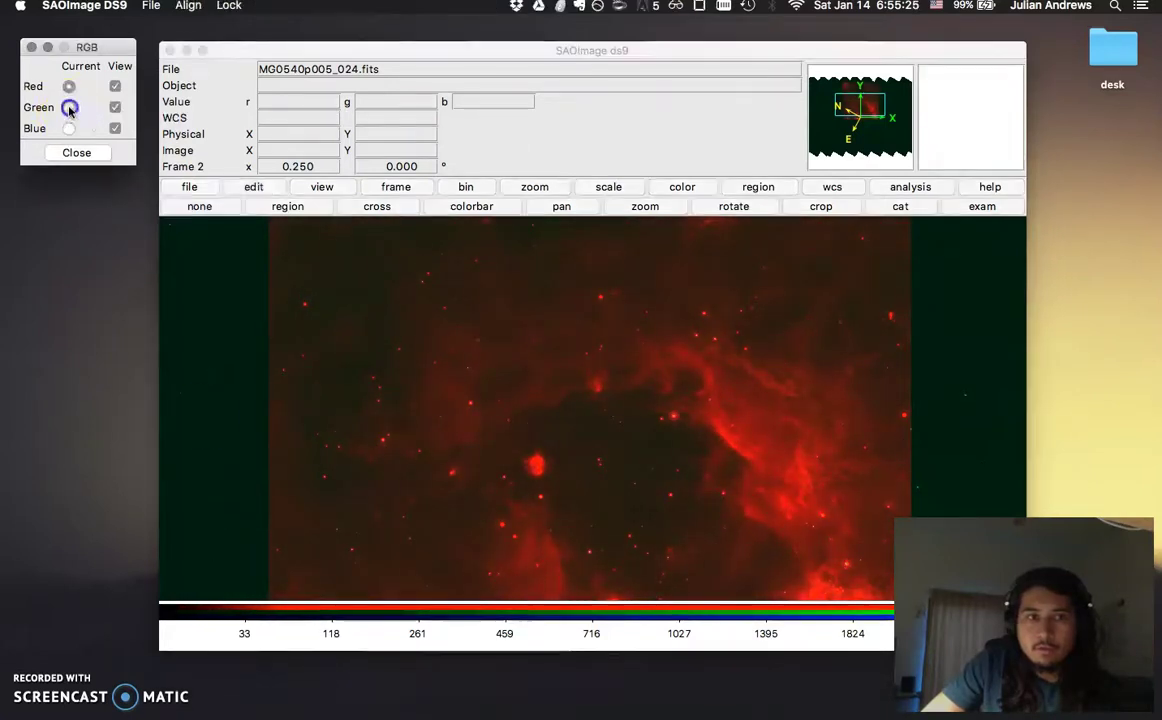
pyautogui.moveTo(879, 538); pyautogui.dragTo(418, 524)
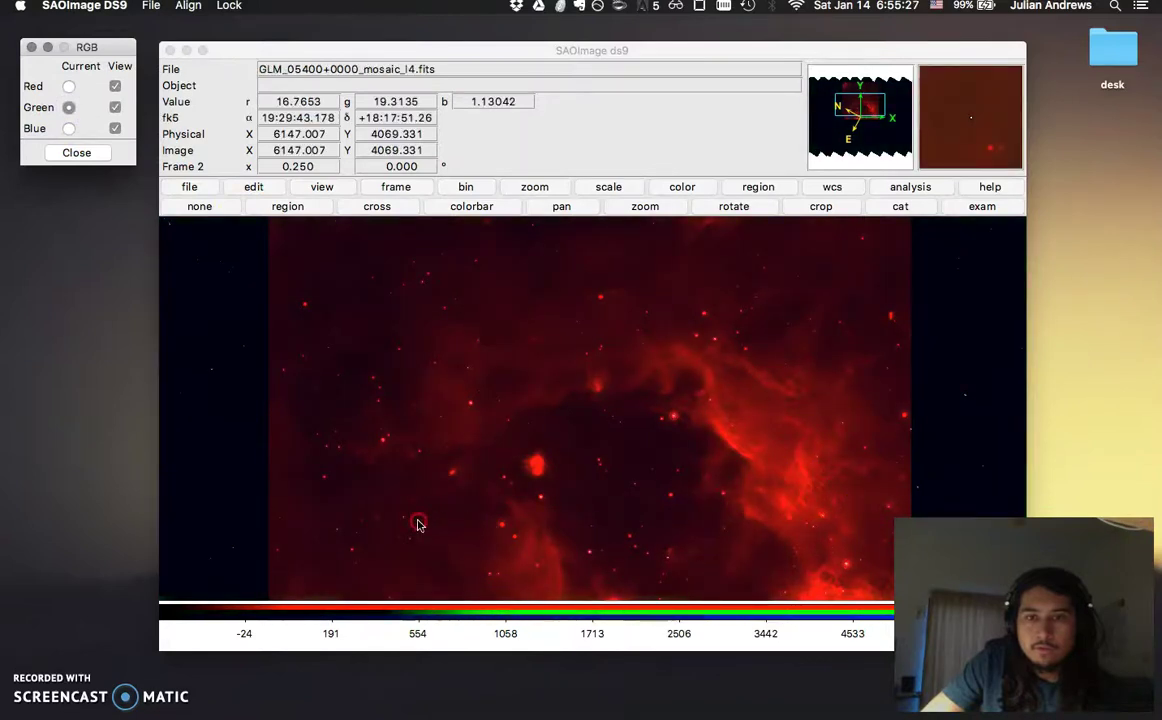
pyautogui.moveTo(333, 512); pyautogui.dragTo(292, 560)
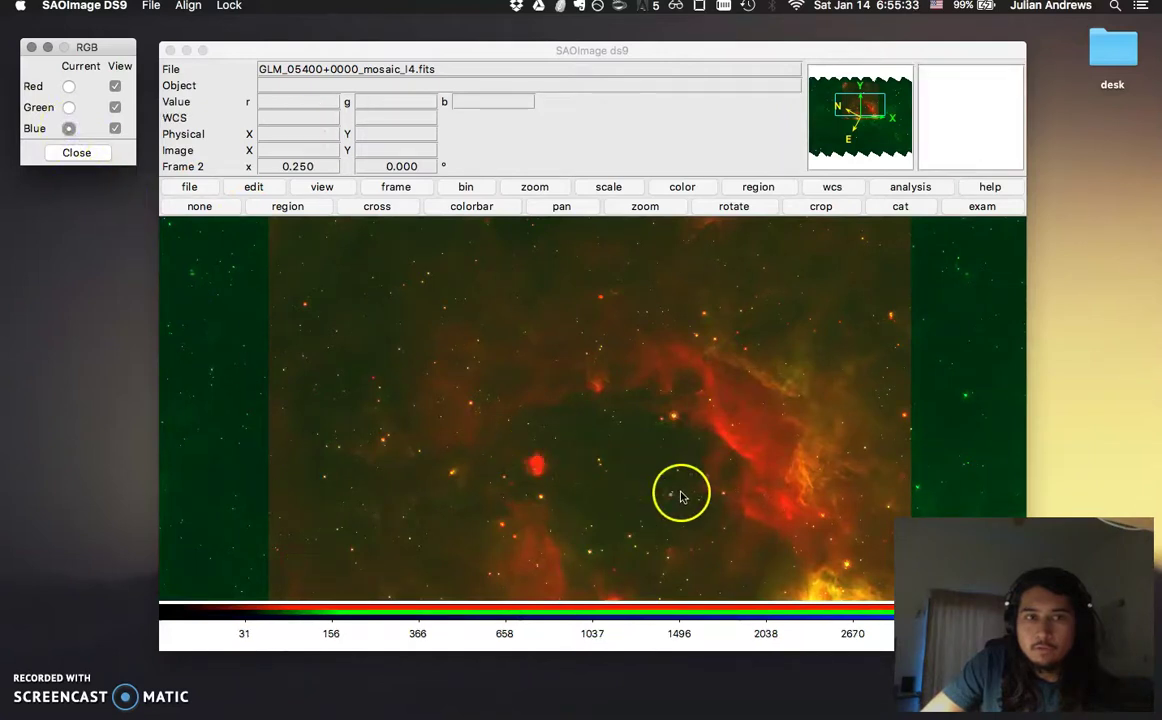
pyautogui.moveTo(270, 553); pyautogui.dragTo(231, 556)
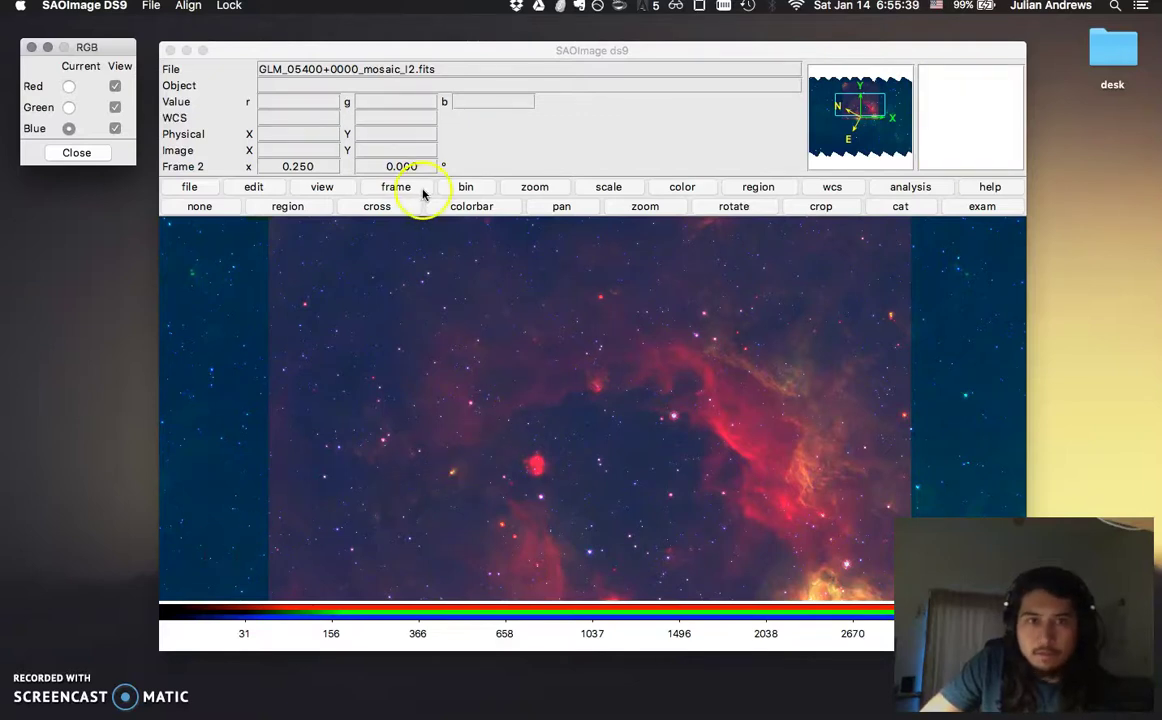
# Switch edit mode to pan and recentre the composite on the nebula's dark cavity and red knot
pyautogui.click(262, 187)
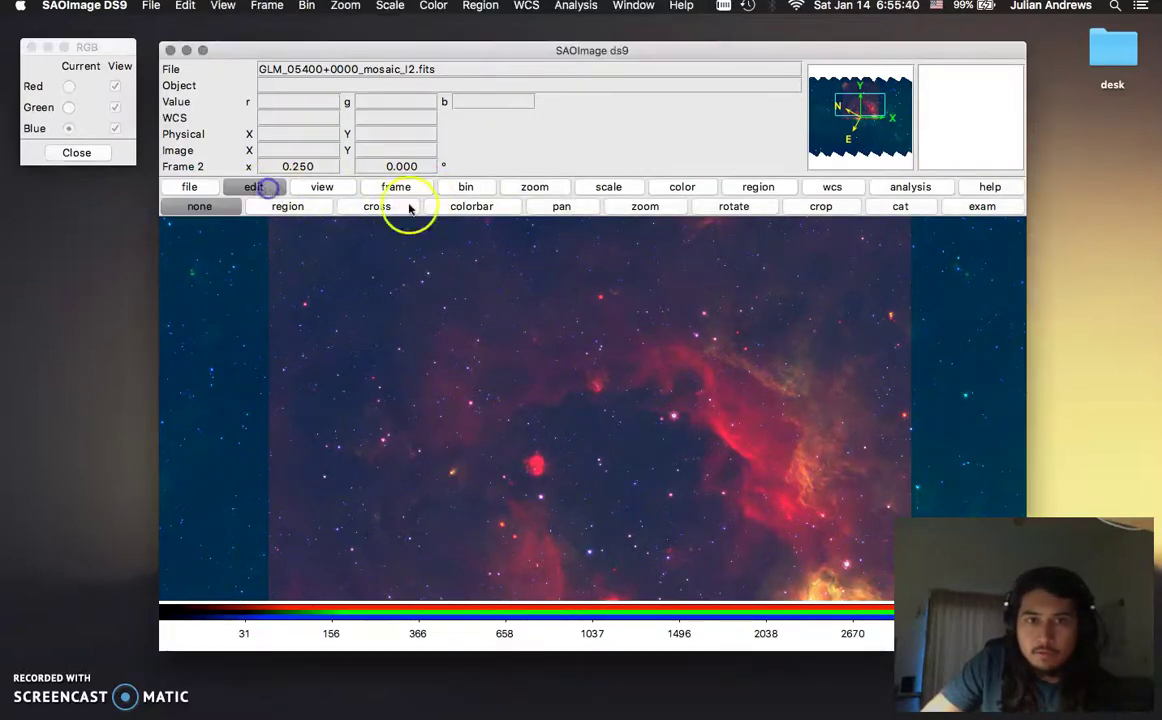
pyautogui.click(584, 207)
pyautogui.click(446, 316)
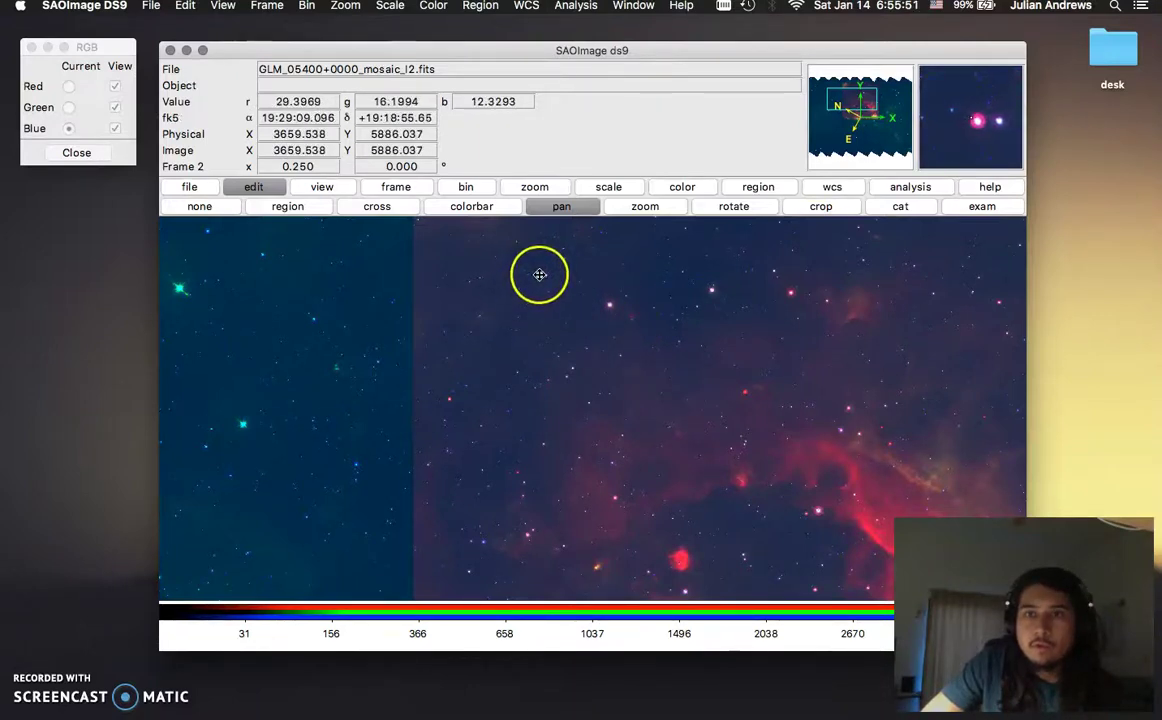
pyautogui.click(765, 541)
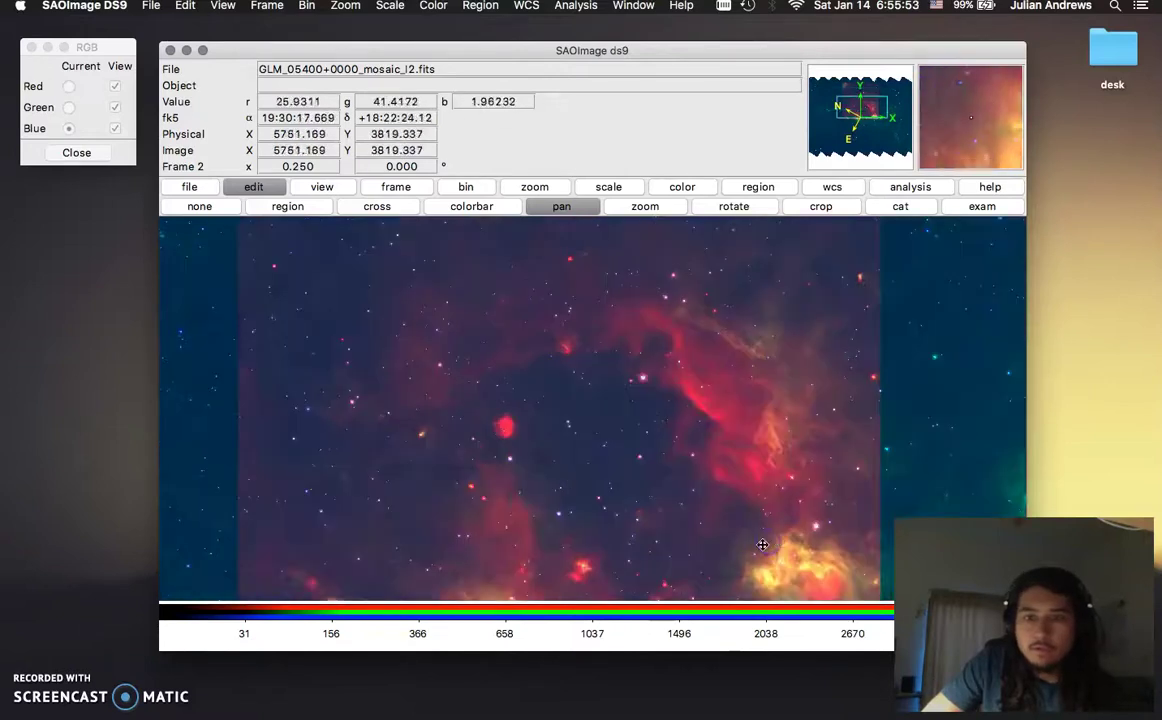
pyautogui.click(530, 455)
pyautogui.click(590, 336)
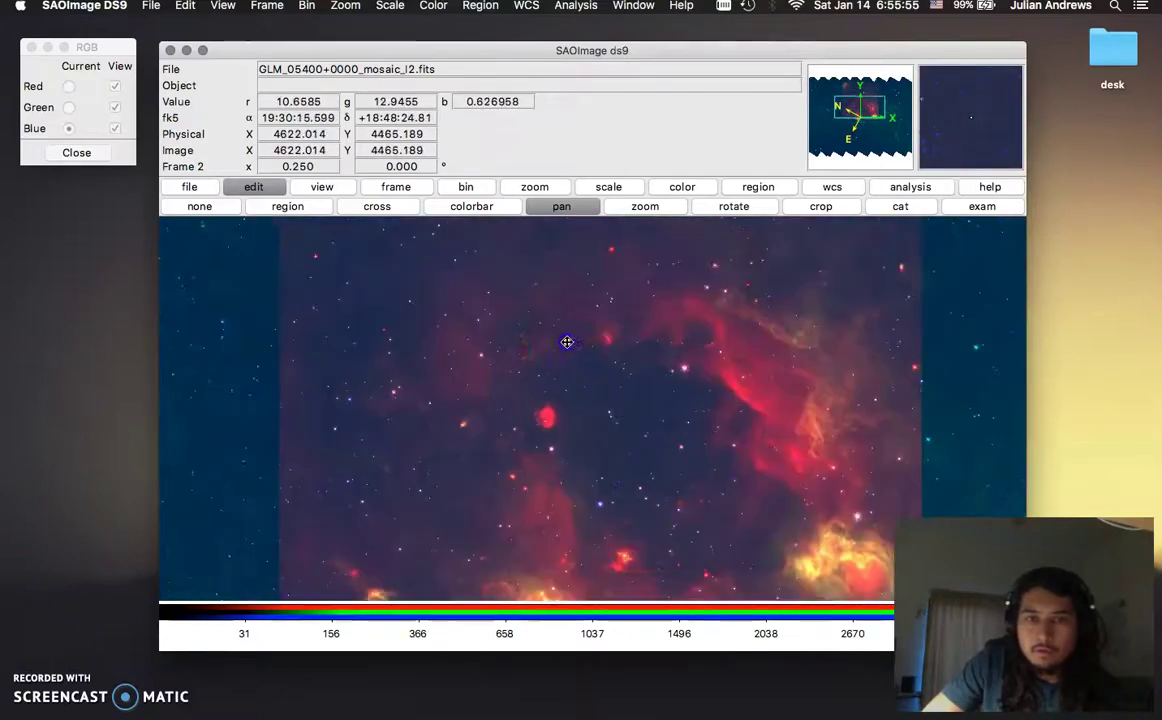